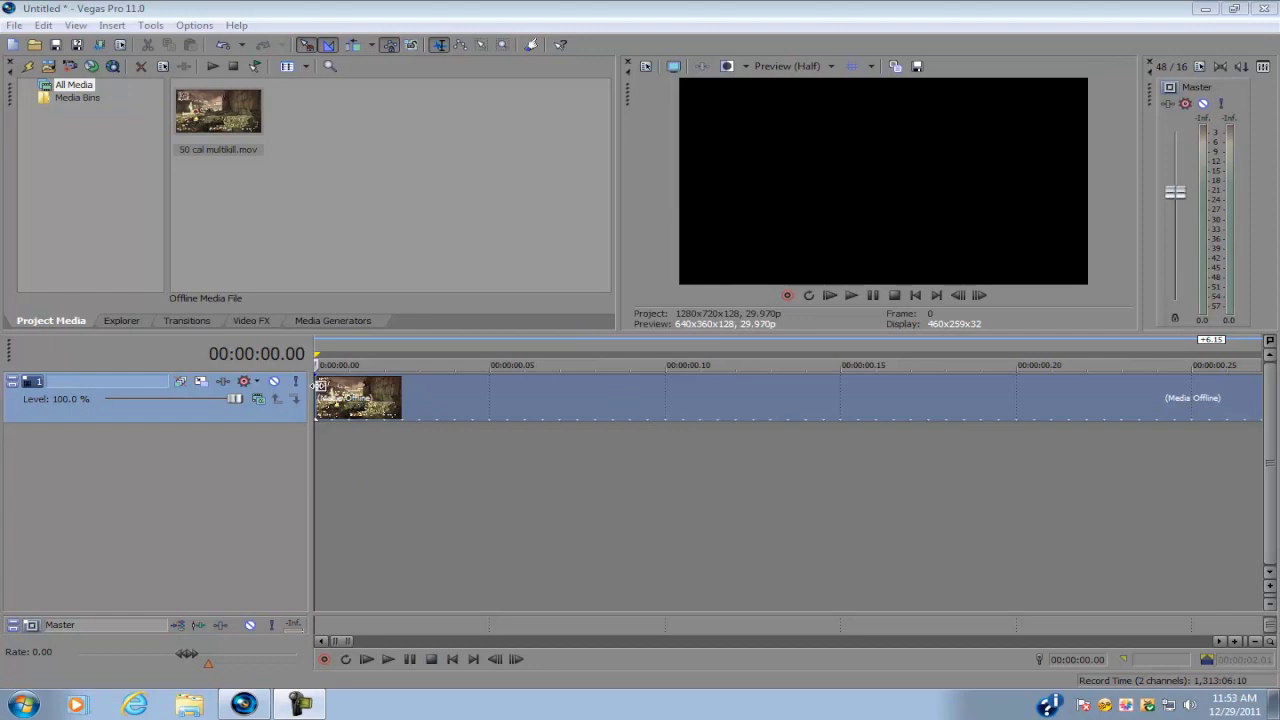
Step frame by frame through the 50 cal multikill clip to where the scope view appears
left_click(979, 295)
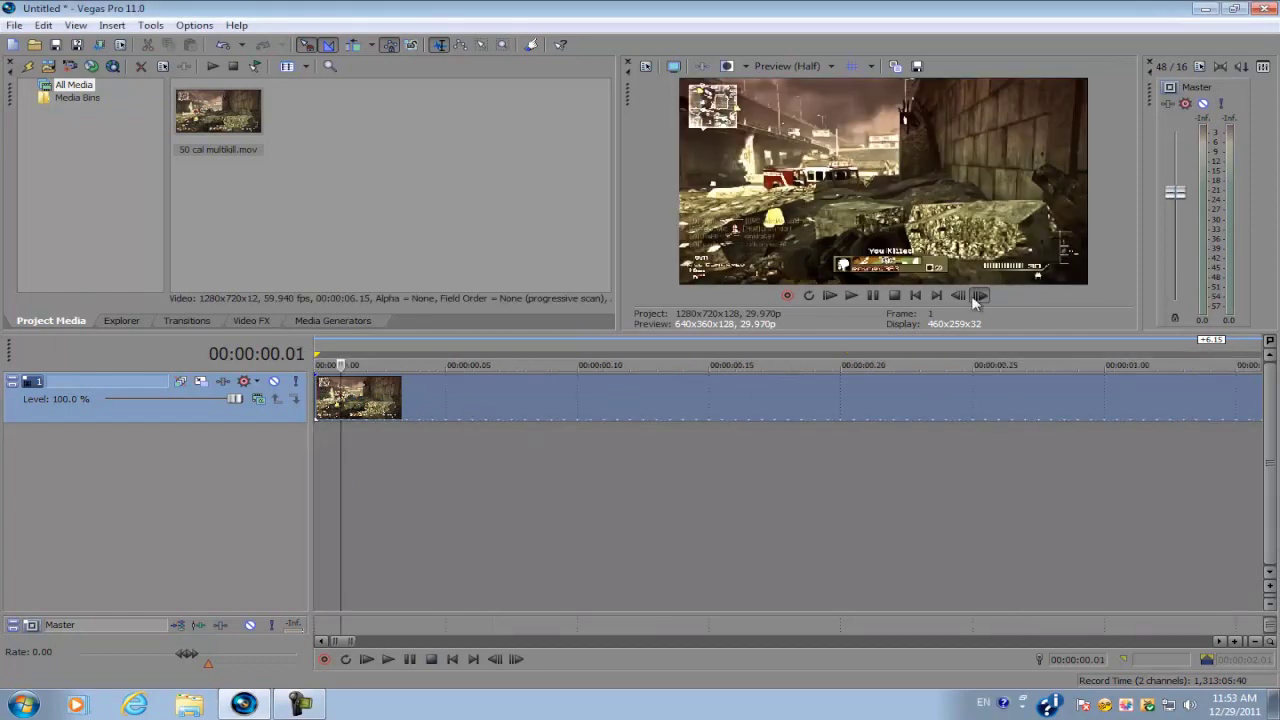
left_click(979, 295)
left_click(979, 295)
left_click(979, 295)
left_click(979, 295)
left_click(979, 295)
left_click(979, 295)
left_click(979, 295)
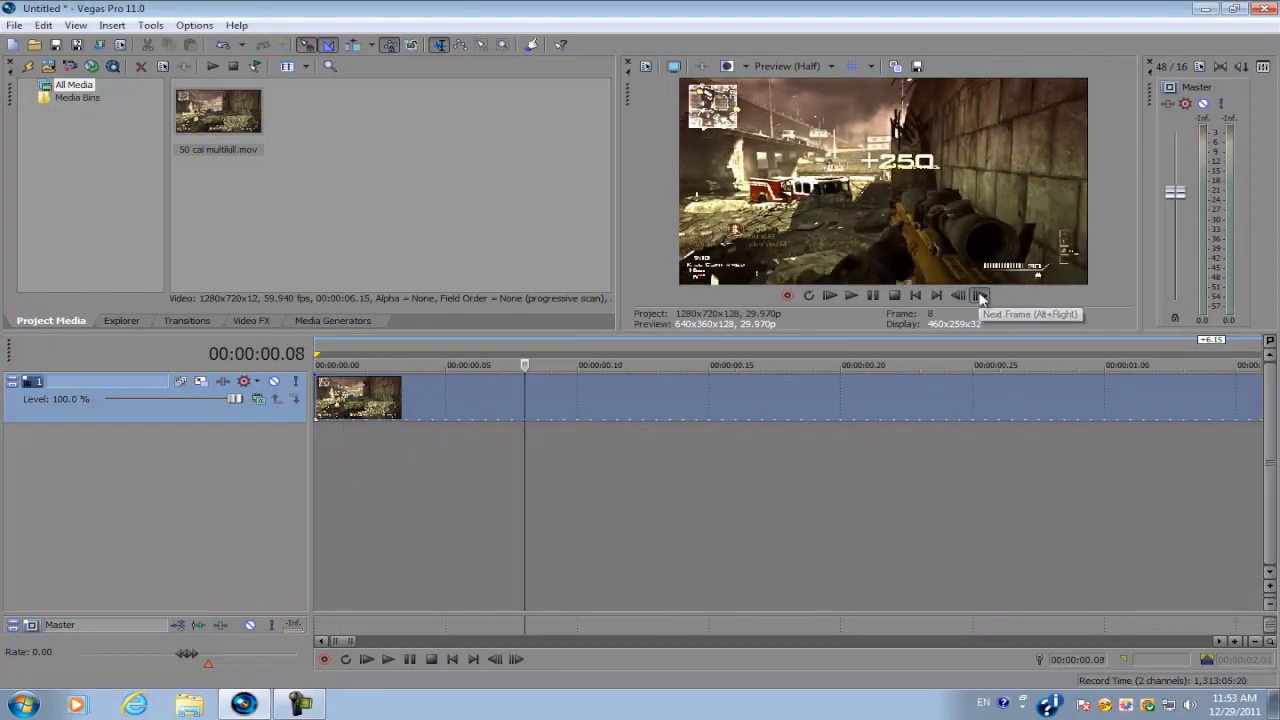
left_click(979, 295)
left_click(979, 295)
left_click(979, 295)
left_click(979, 295)
left_click(979, 295)
left_click(979, 295)
left_click(979, 295)
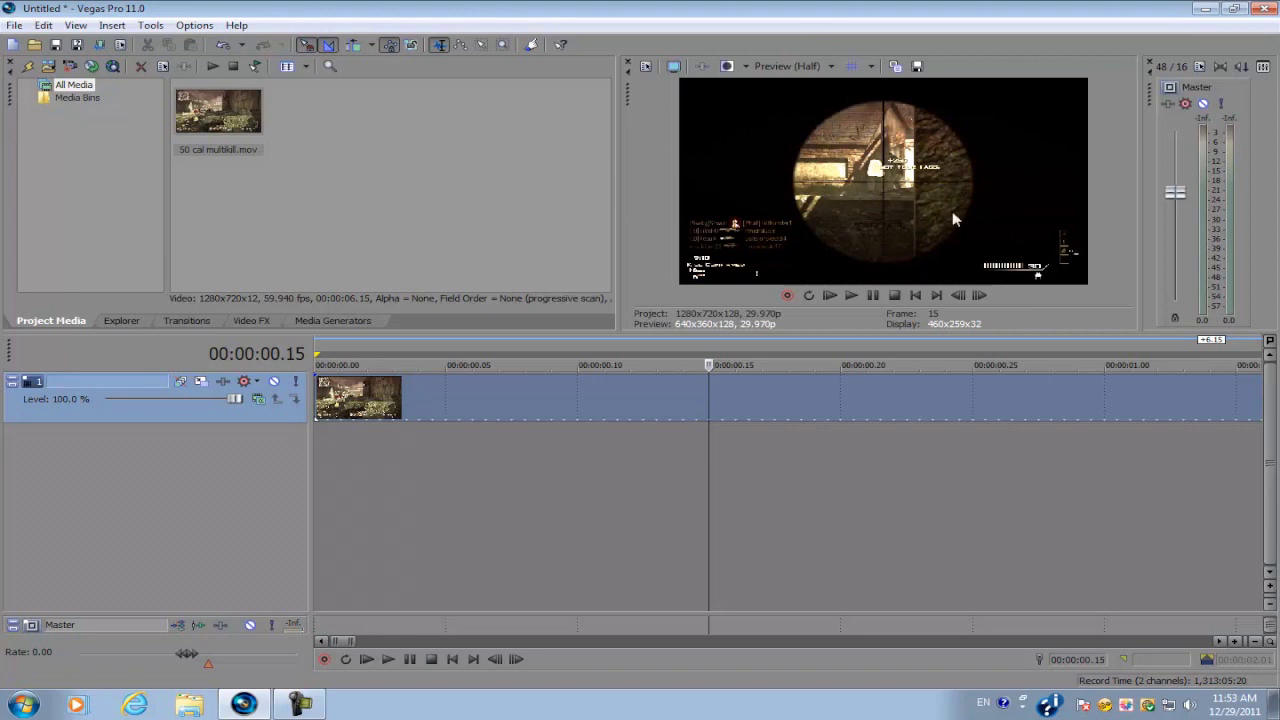
scroll(634, 445, "down", 3)
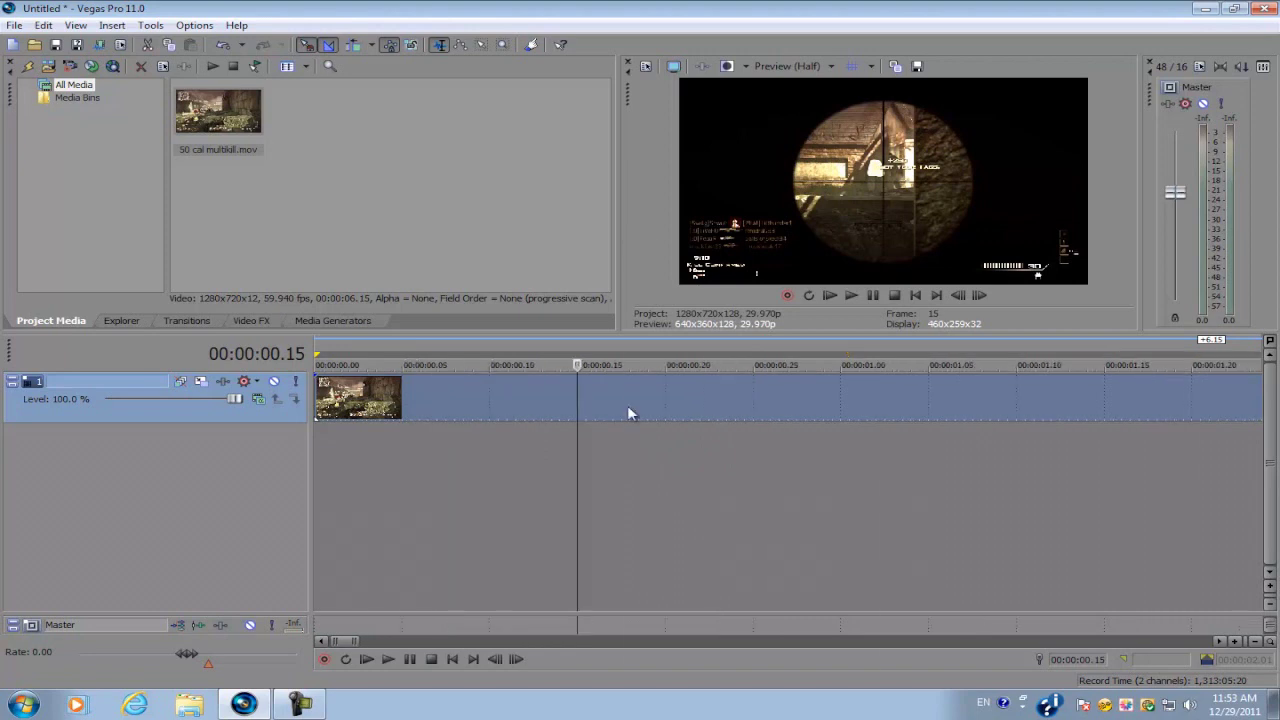
Turn on Disable resample in the clip event's Properties
right_click(627, 405)
left_click(673, 678)
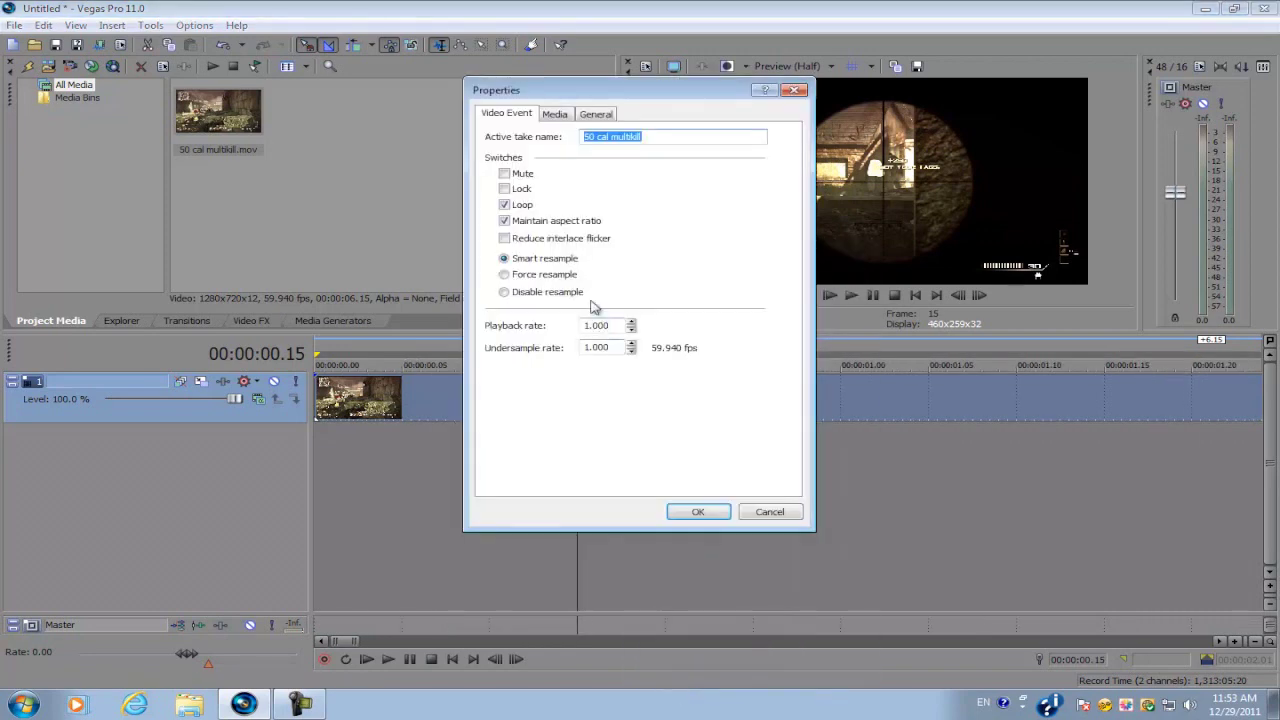
left_click(504, 292)
key("Return")
Locate the scope frames and delete the unwanted first piece of the clip
left_click(958, 297)
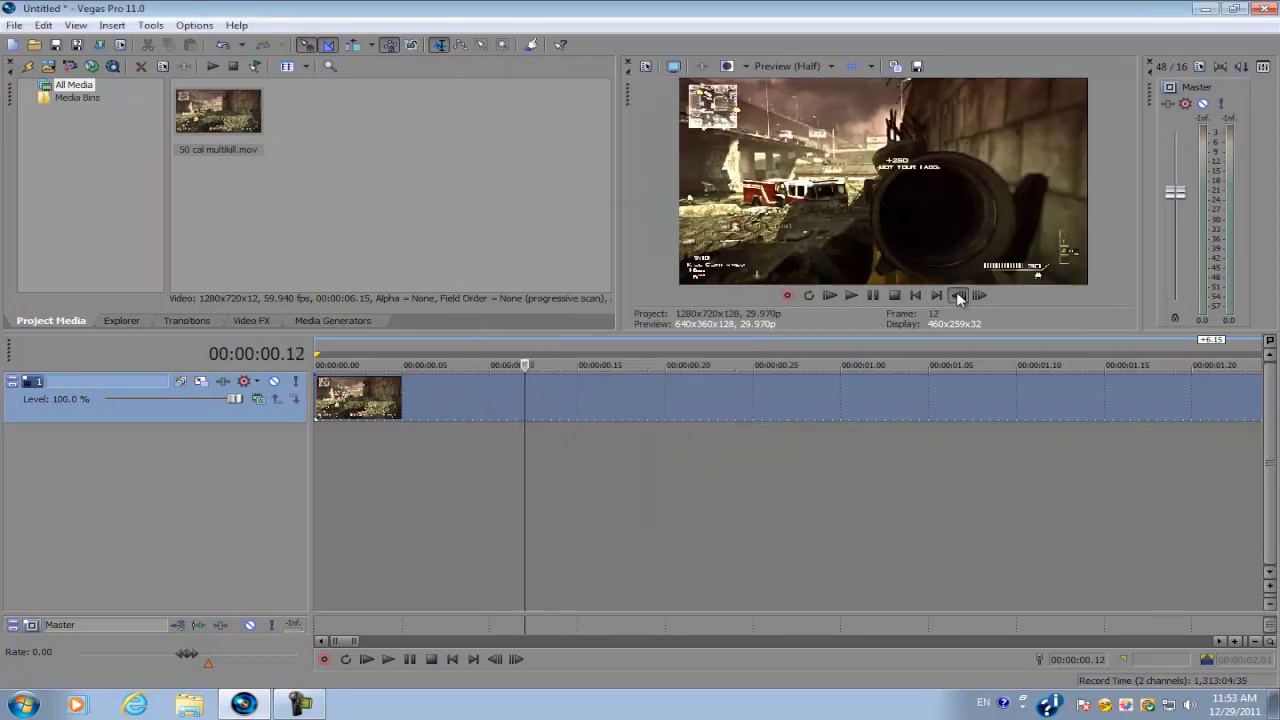
left_click(979, 295)
left_click(979, 295)
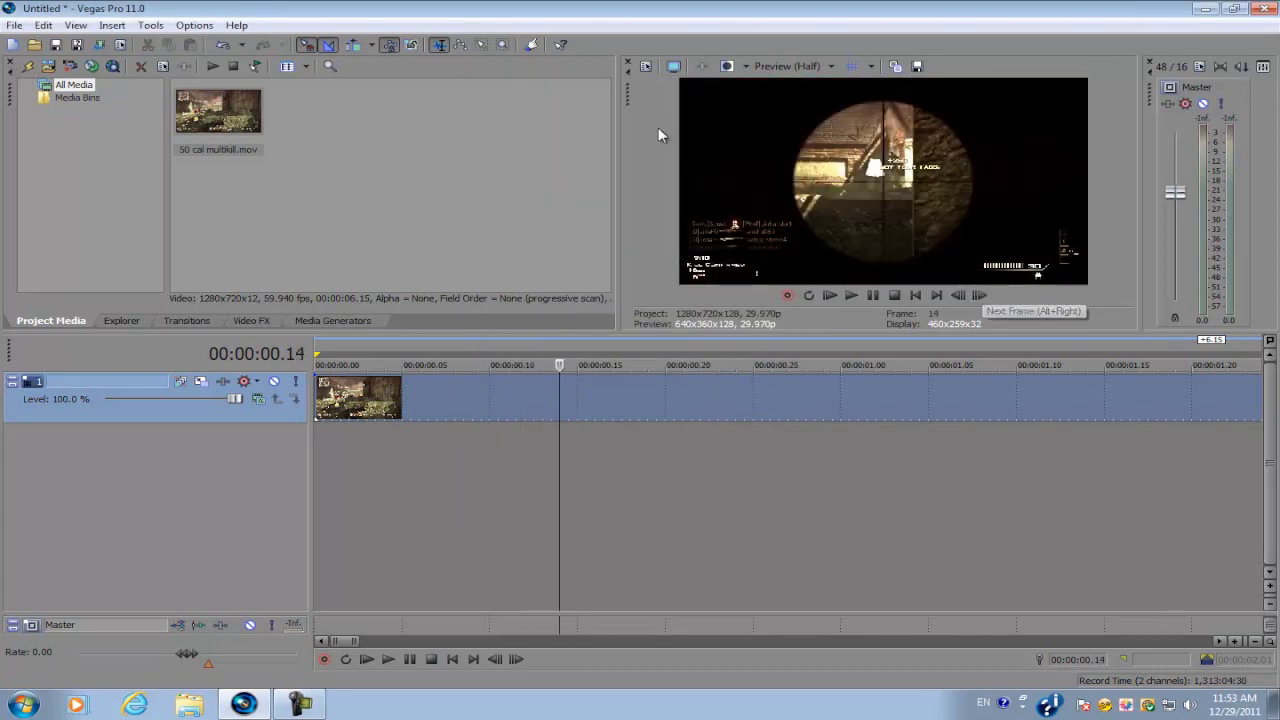
scroll(767, 450, "up", 5)
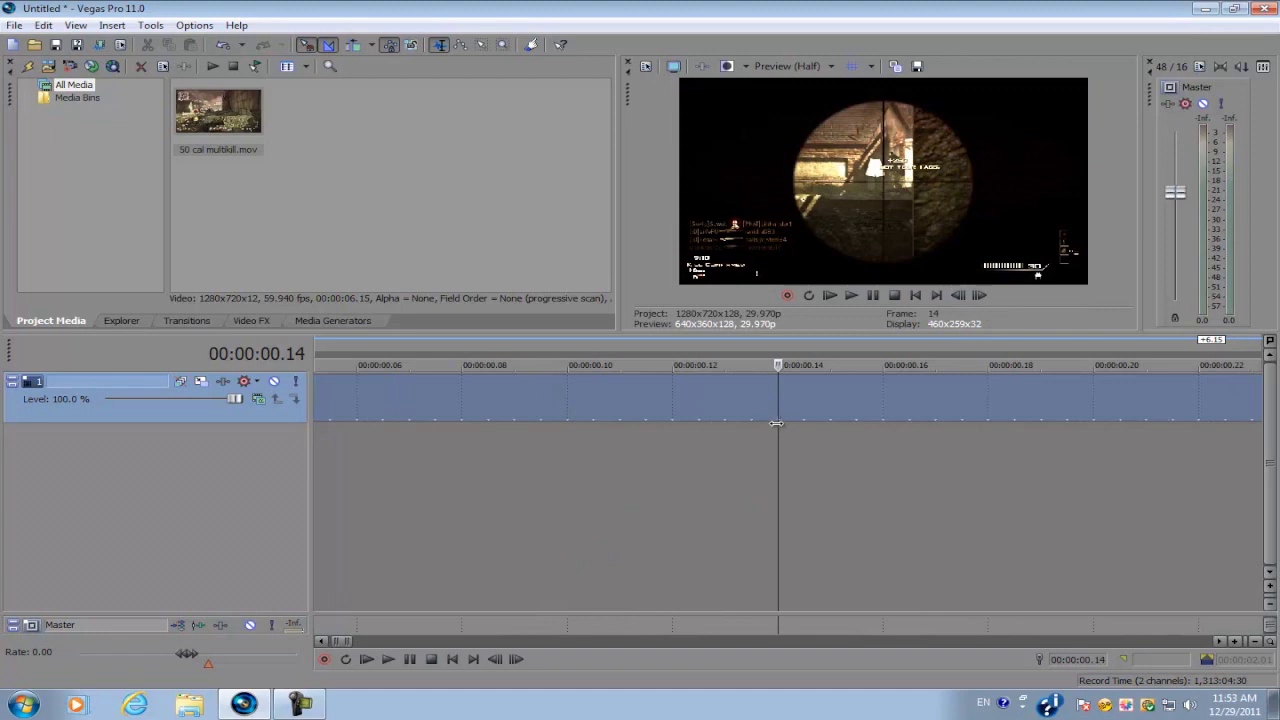
scroll(776, 423, "down", 5)
left_click(357, 410)
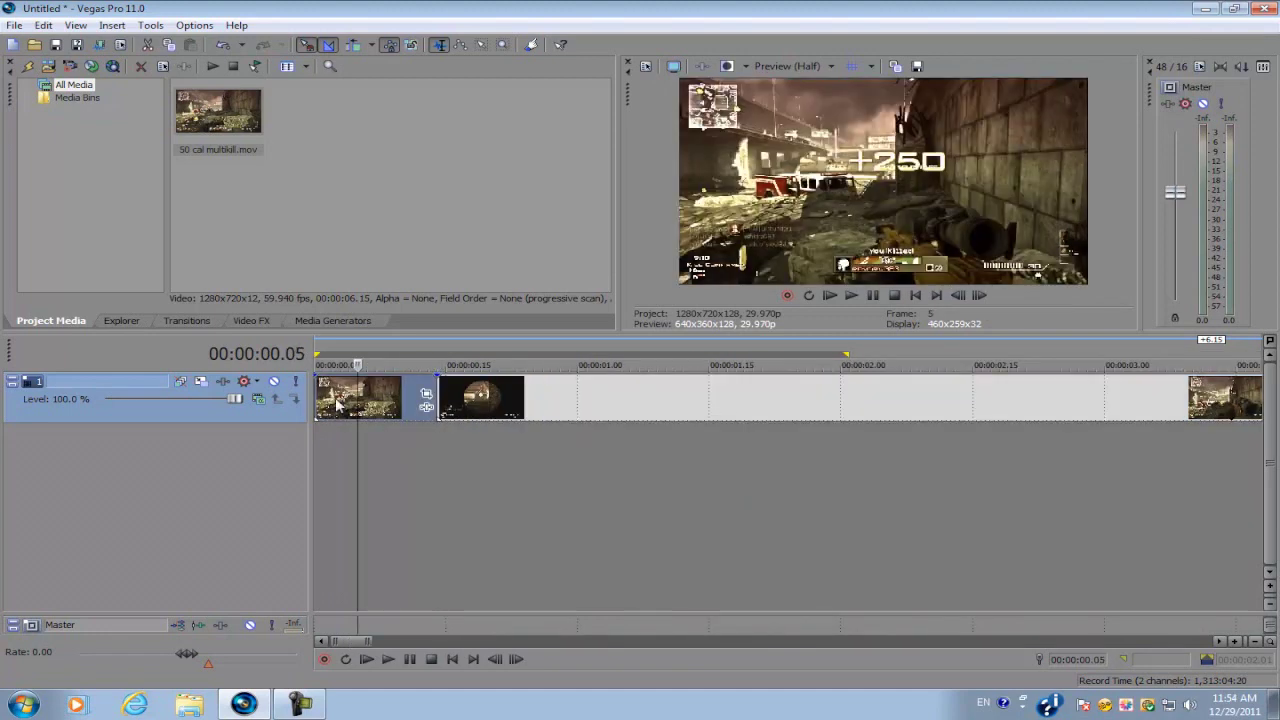
key("Delete")
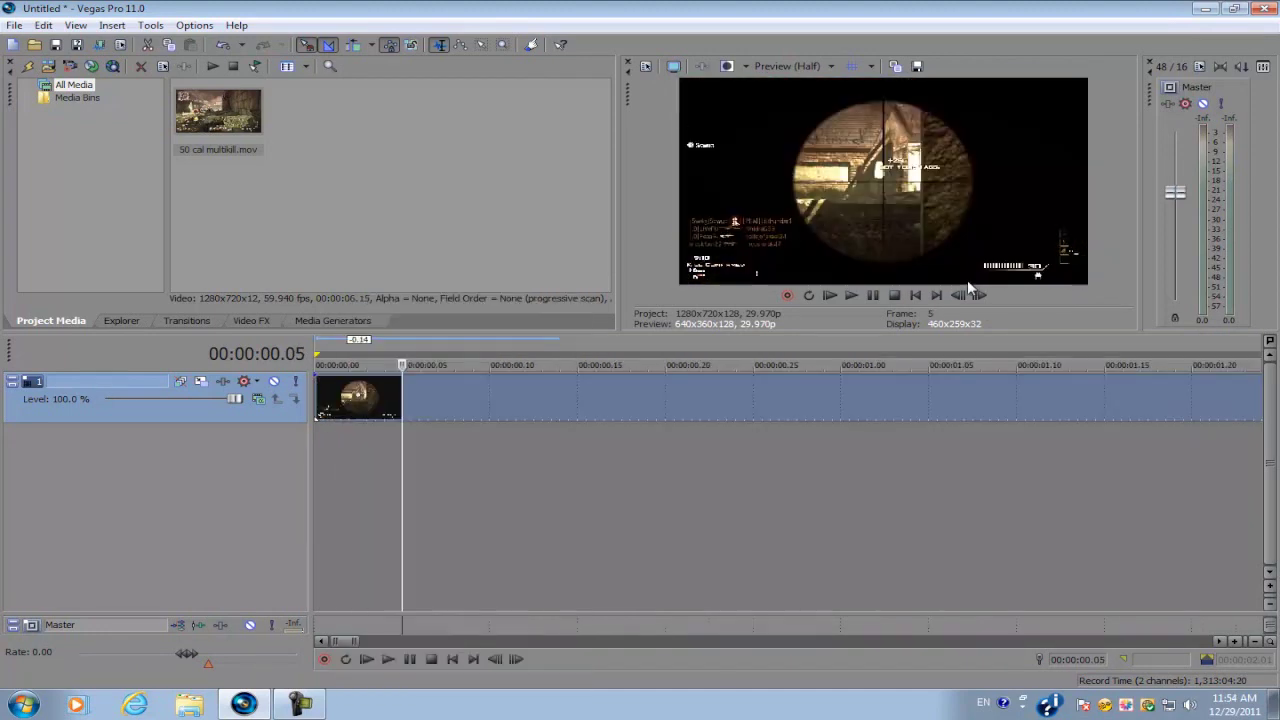
Step to frame 17 and slide the last scope event later along the track
left_click(980, 295)
left_click(980, 295)
left_click(980, 295)
left_click(980, 295)
left_click(980, 295)
left_click(985, 295)
left_click(980, 295)
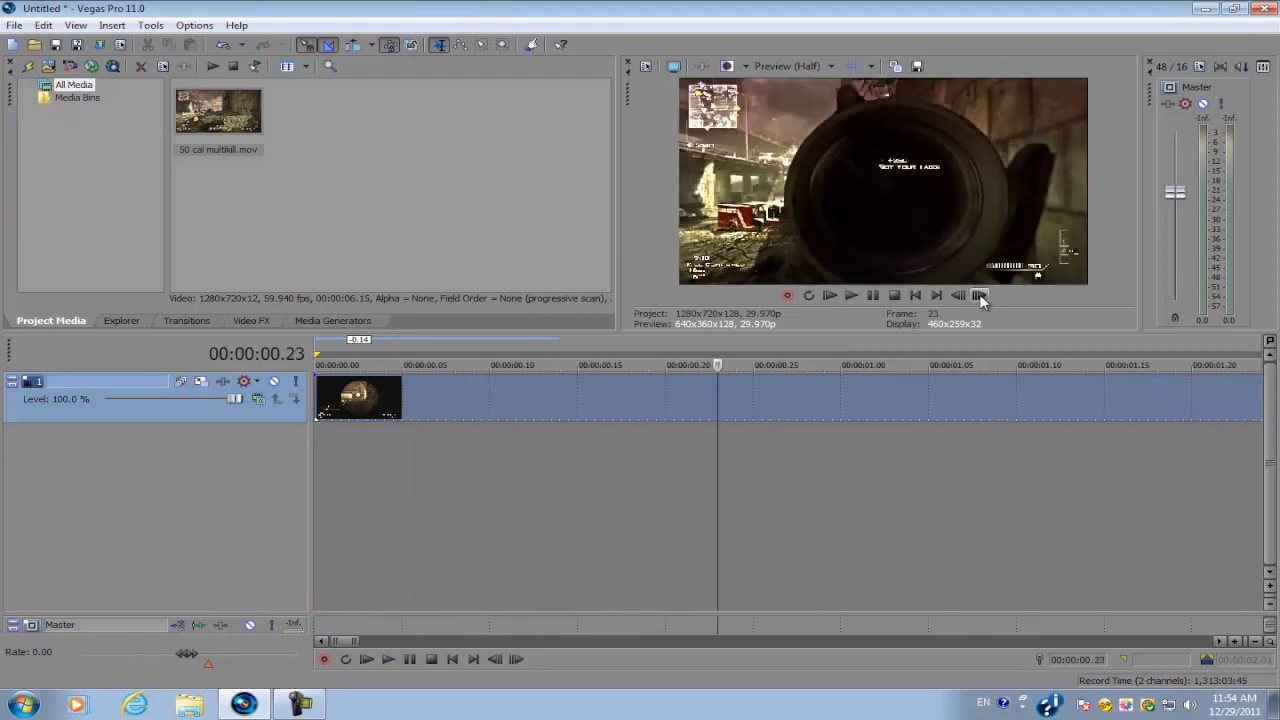
left_click(958, 295)
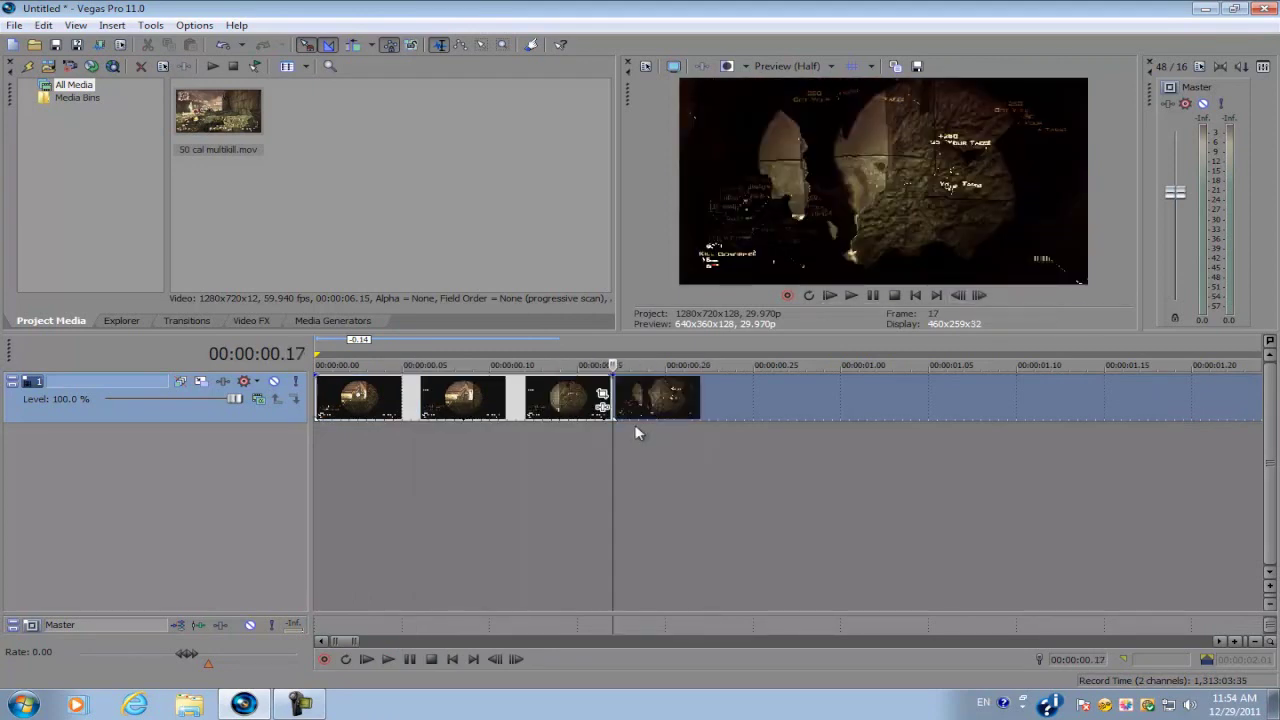
mouse_move(640, 415)
left_mouse_down()
mouse_move(765, 412)
mouse_move(640, 408)
left_mouse_up()
Apply the Cookie Cutter 'Circle, Center' preset to the first scope event and verify it in Event FX
left_click(367, 393)
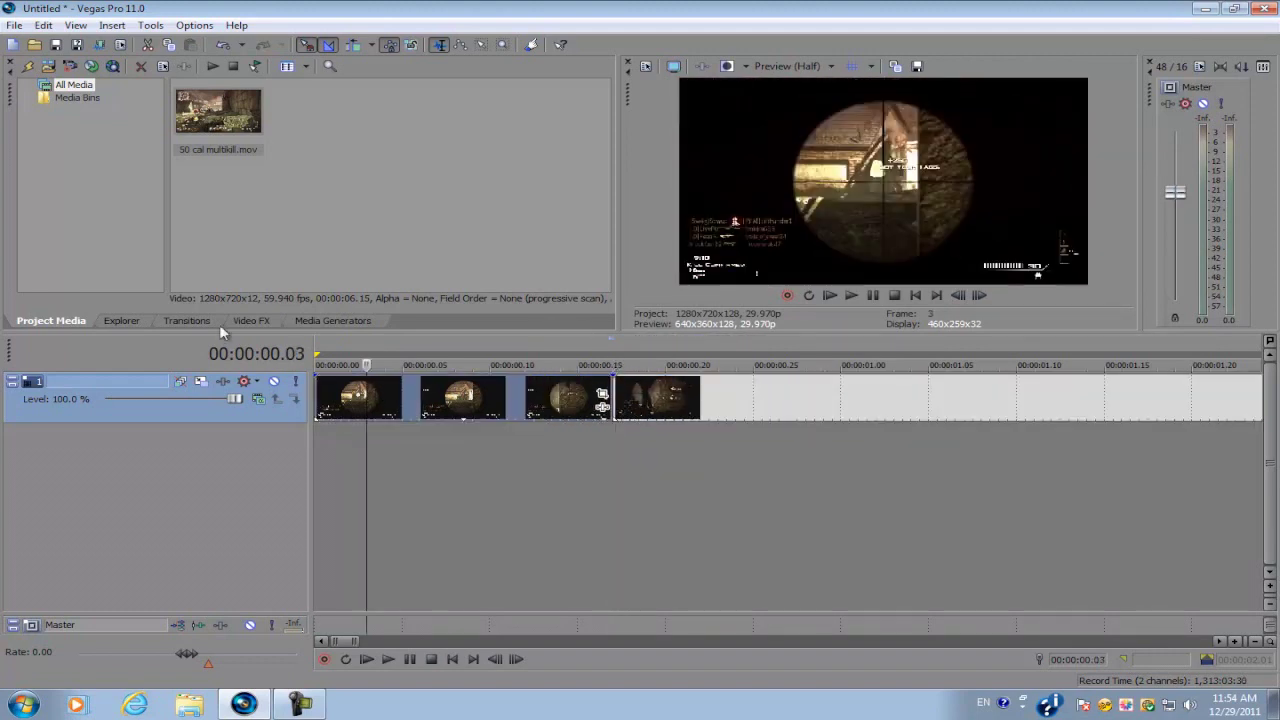
left_click(245, 321)
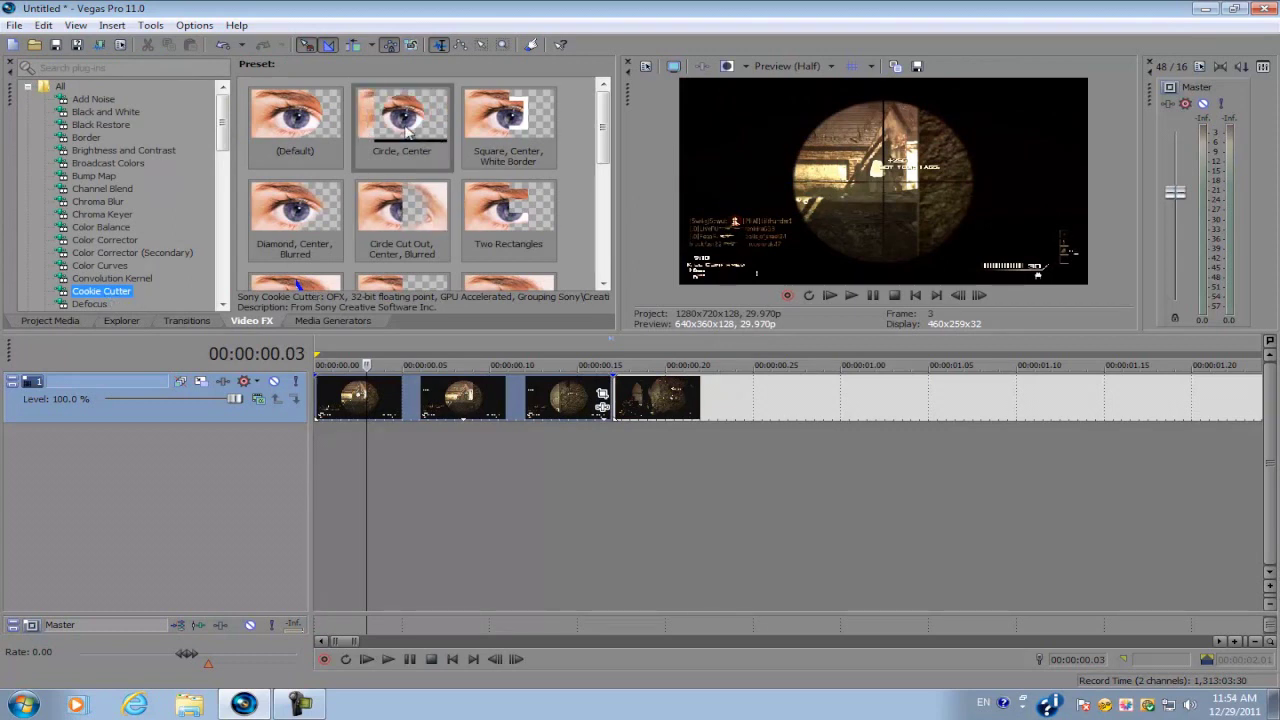
left_click_drag(407, 133, 441, 414)
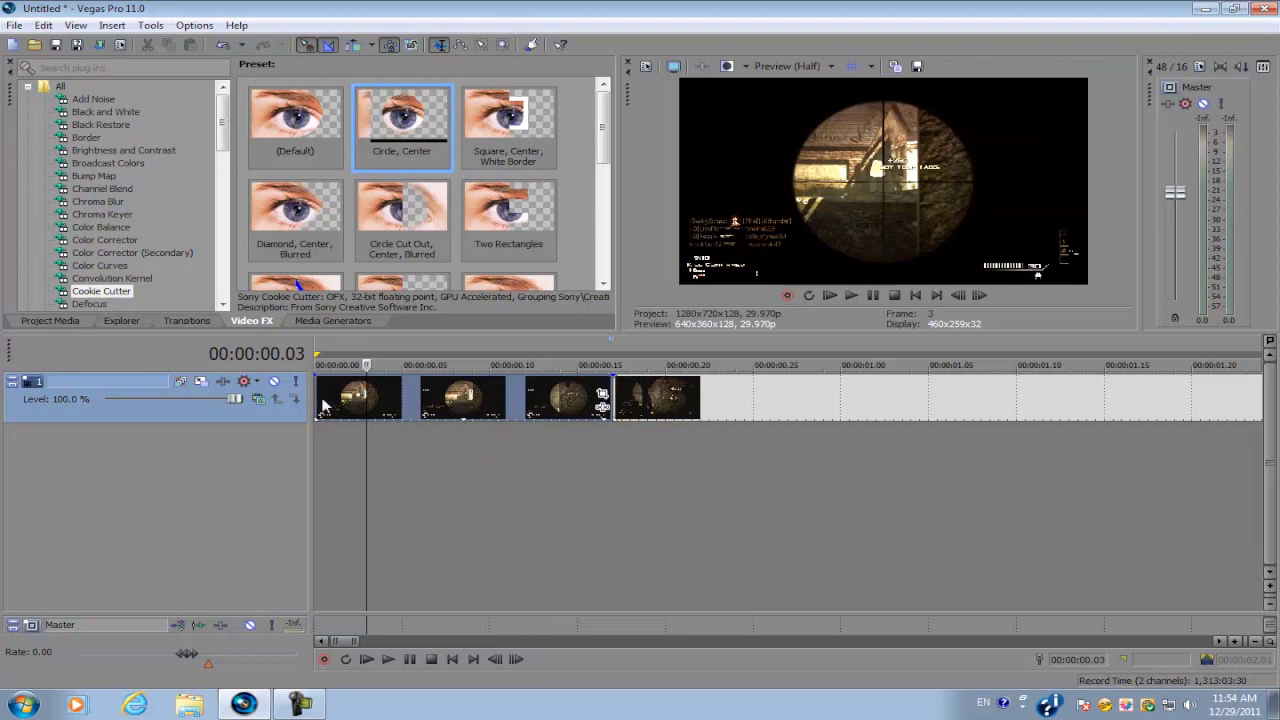
left_click(323, 398)
scroll(460, 399, "up", 5)
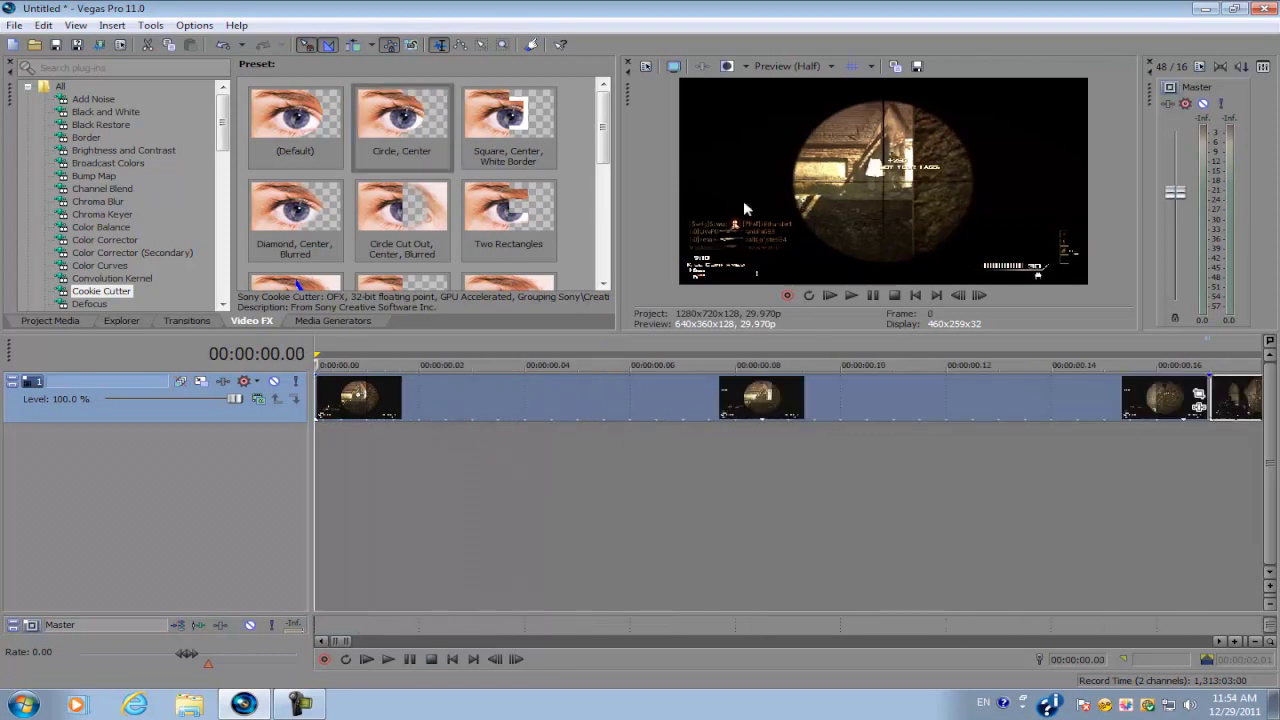
left_click(466, 392)
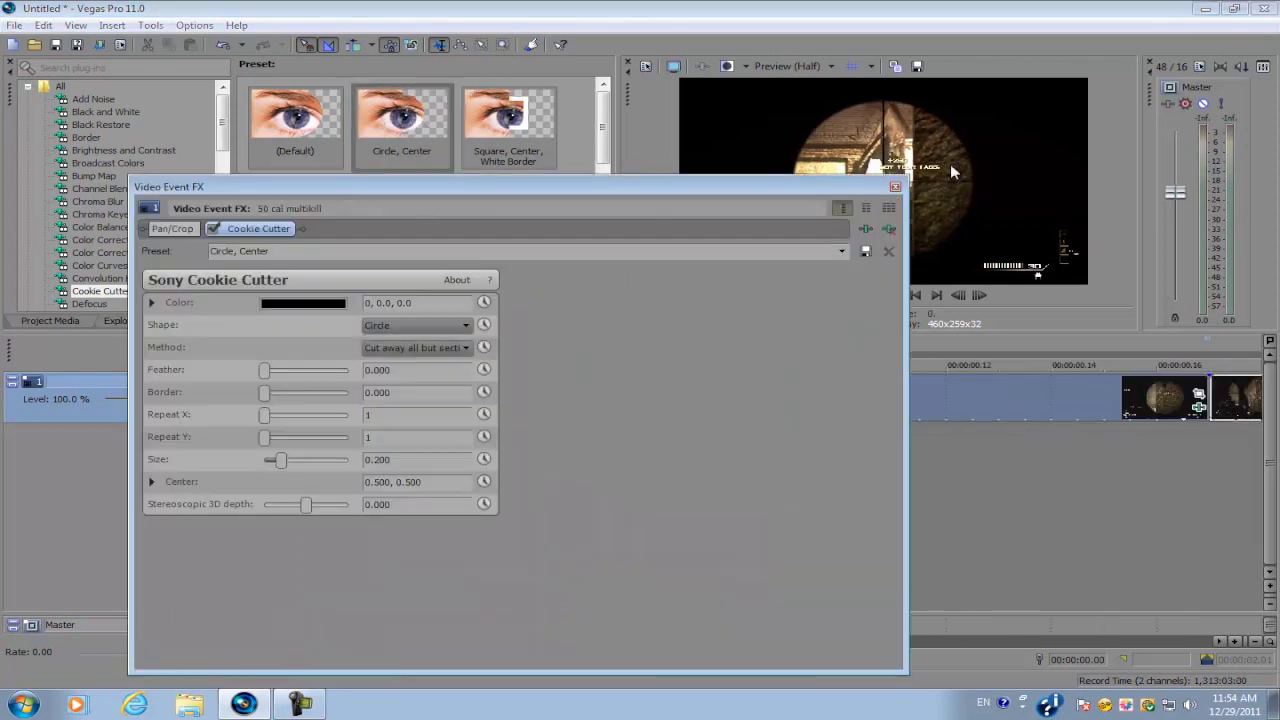
left_click(895, 187)
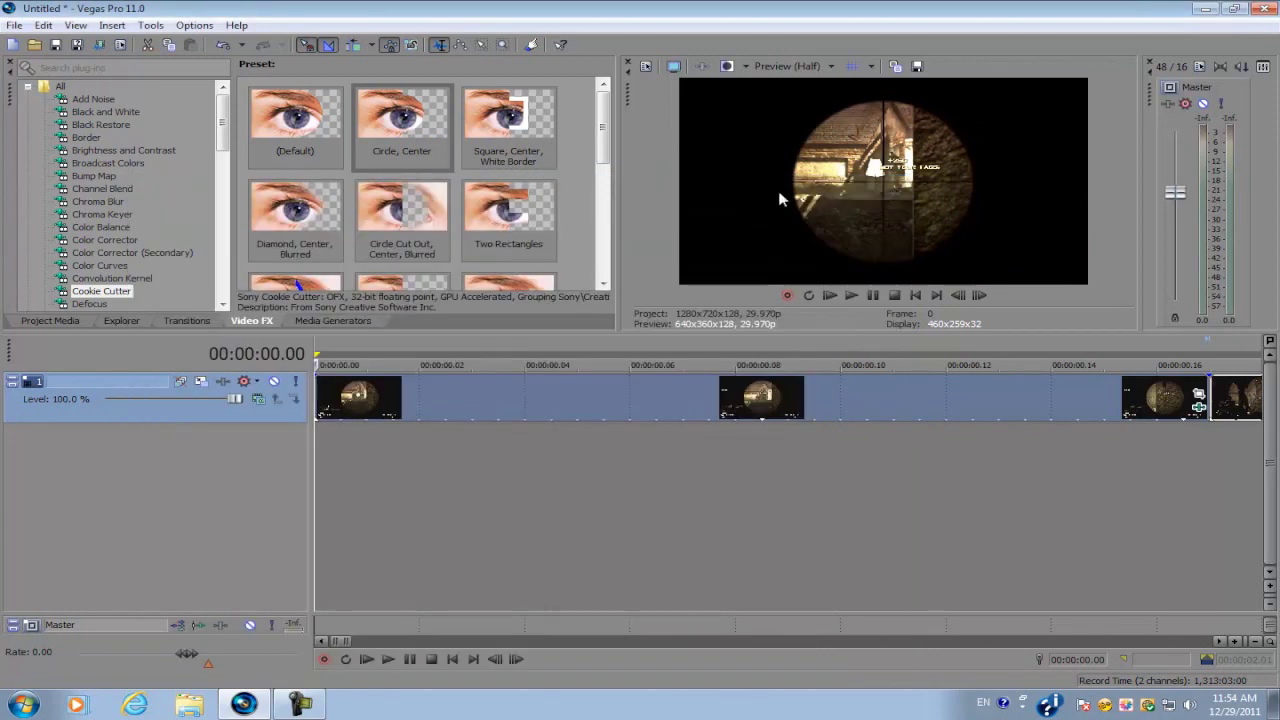
scroll(812, 78, "down", 5)
Change the Video Preview quality from Preview (Half) to Best (Full)
left_click(812, 67)
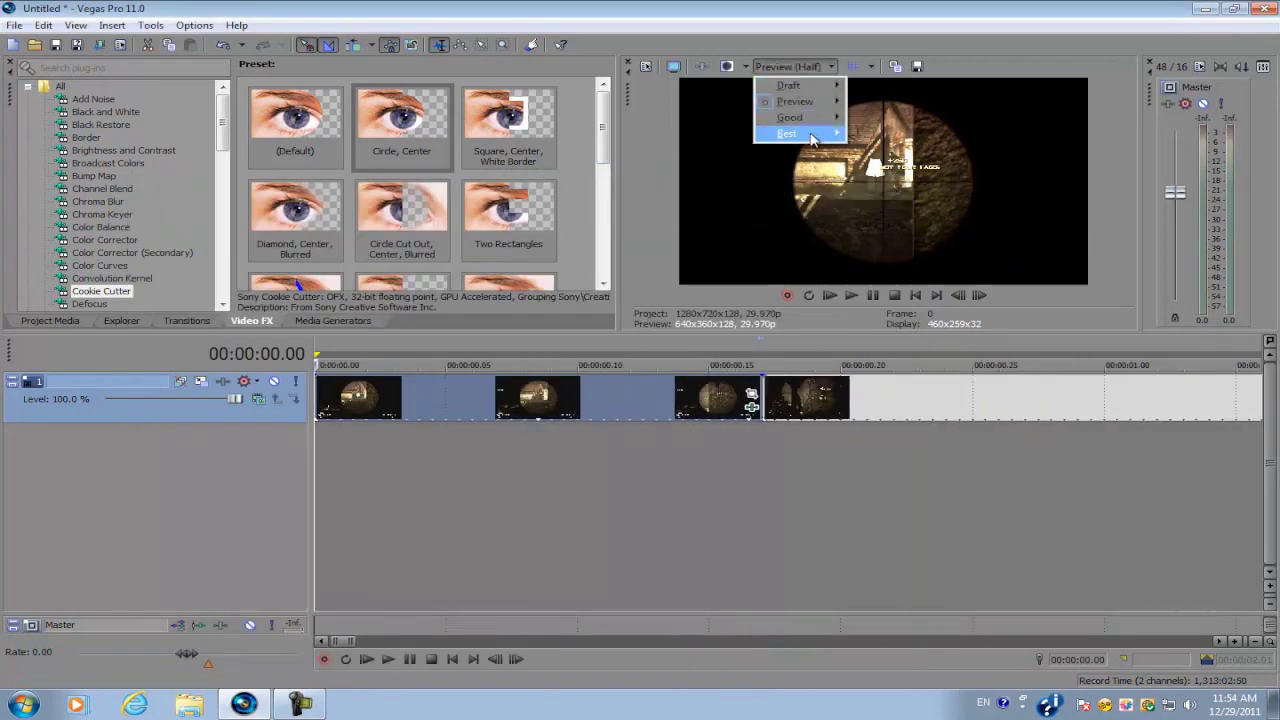
mouse_move(815, 134)
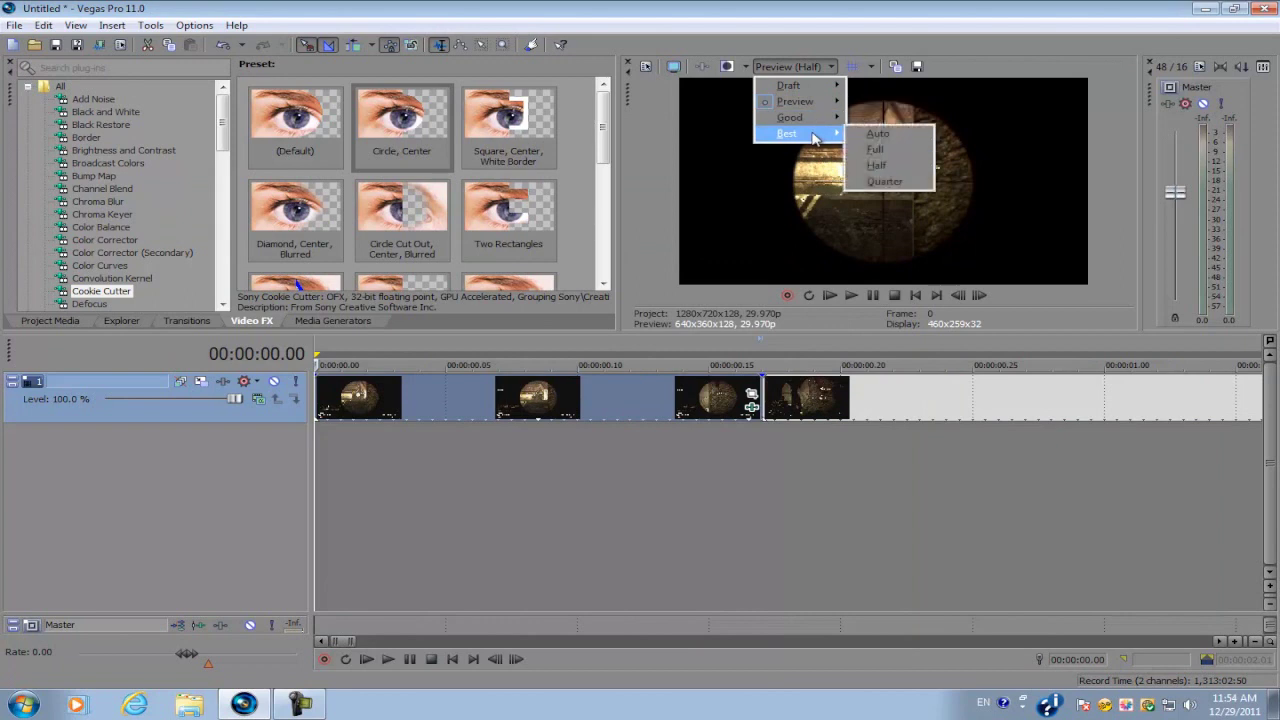
left_click(875, 117)
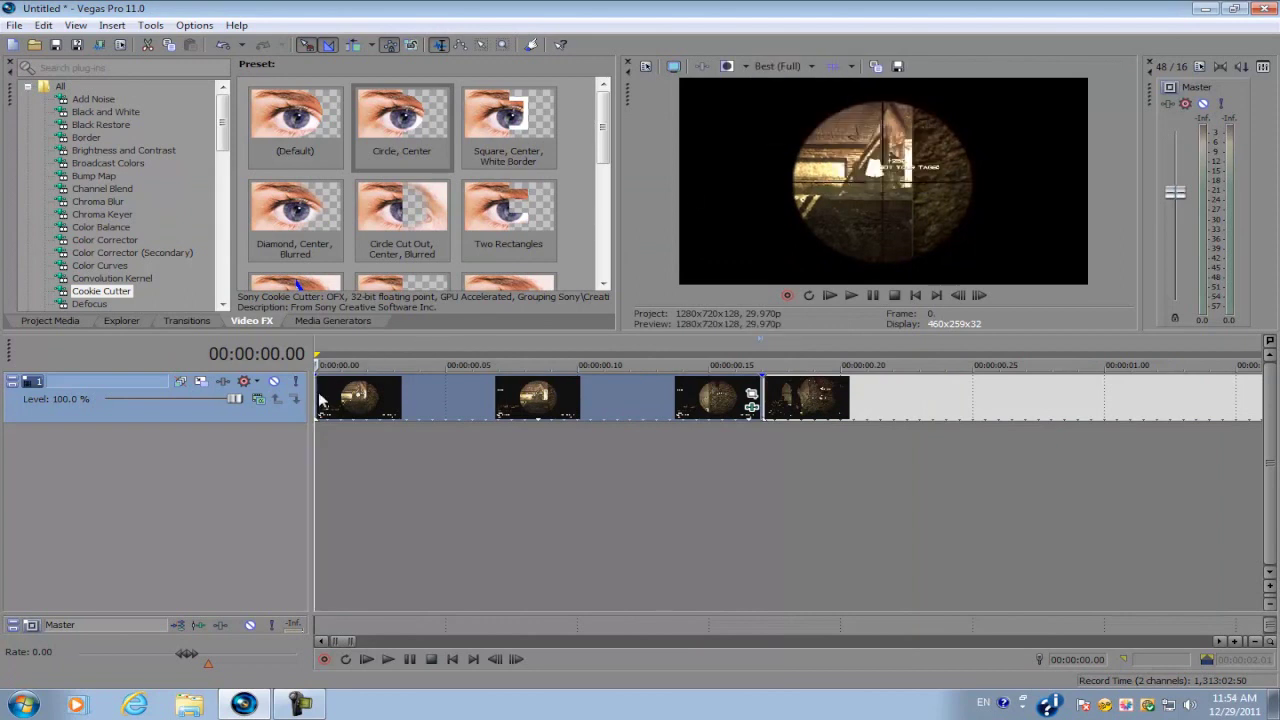
scroll(322, 398, "up", 5)
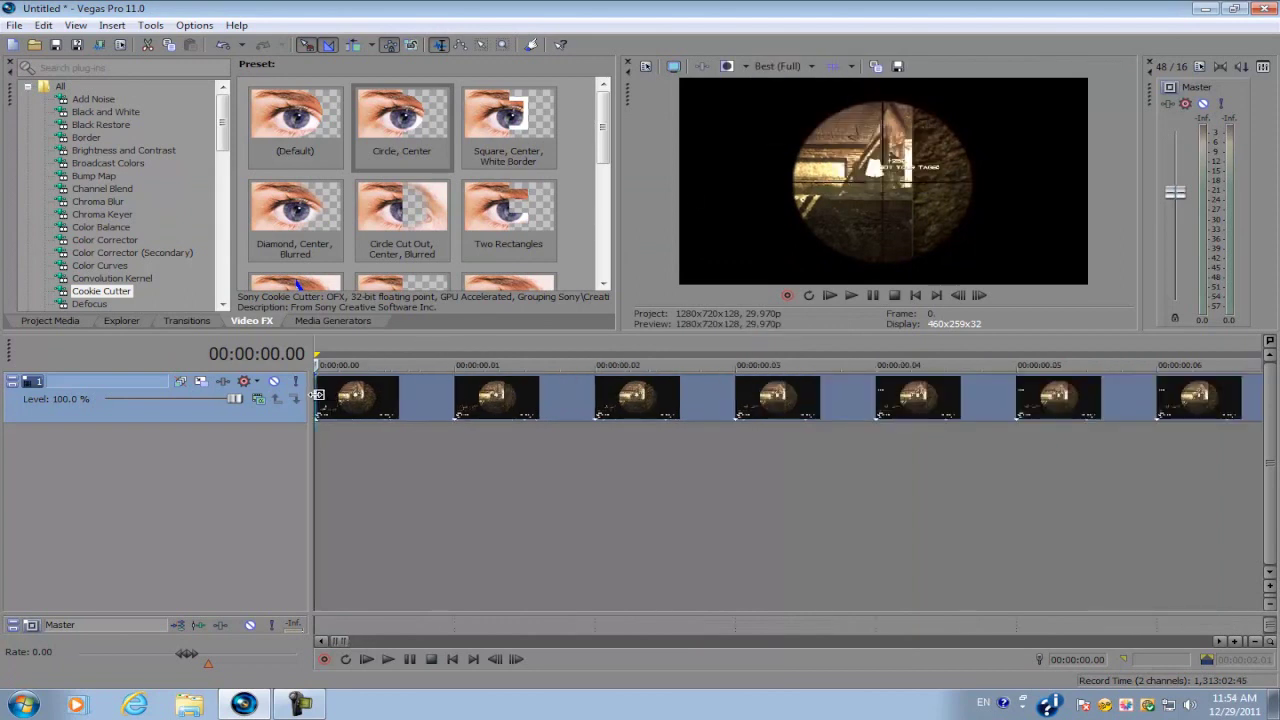
scroll(526, 437, "down", 3)
scroll(726, 416, "down", 2)
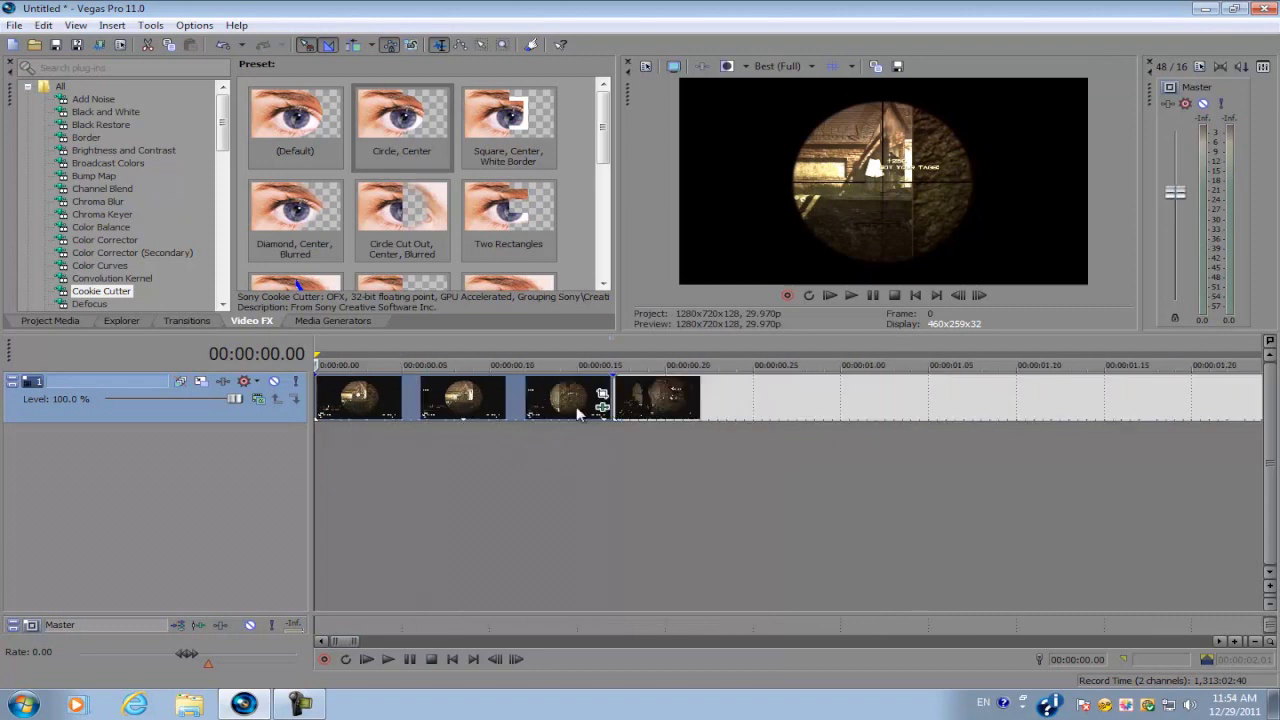
Save the current preview frame as Image1 in JPEG format on the Desktop
left_click(899, 67)
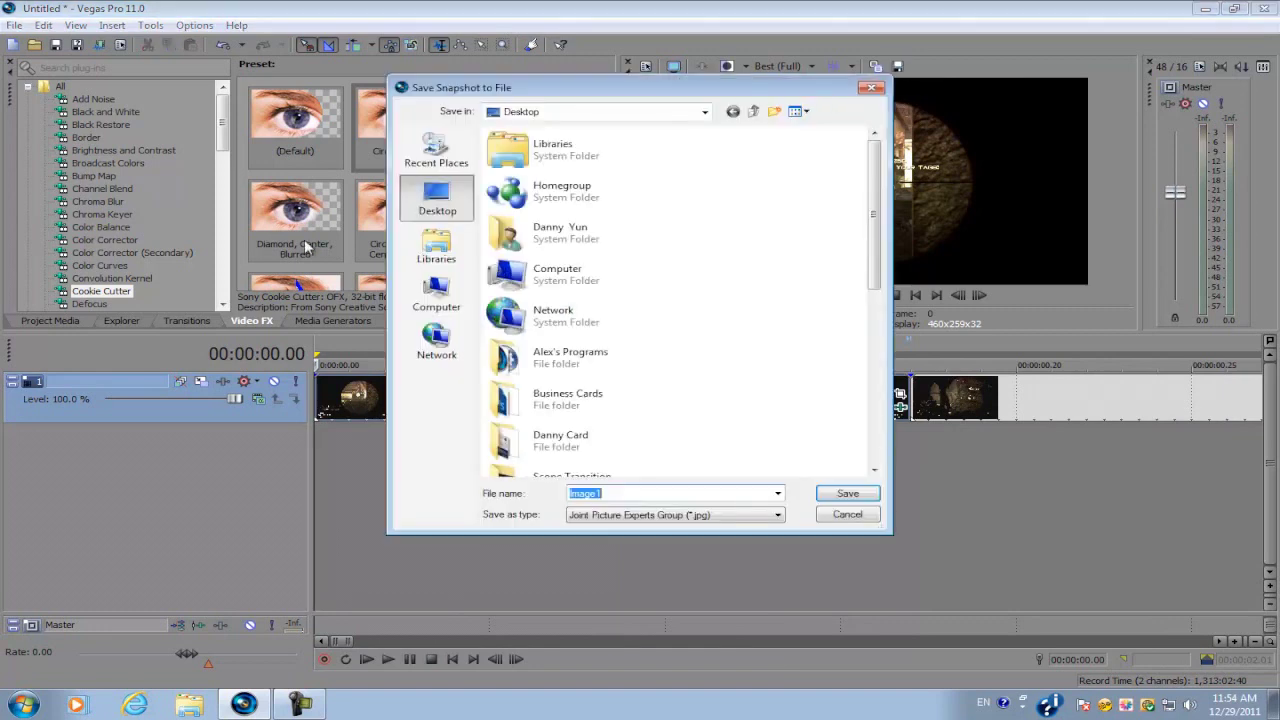
left_click(630, 515)
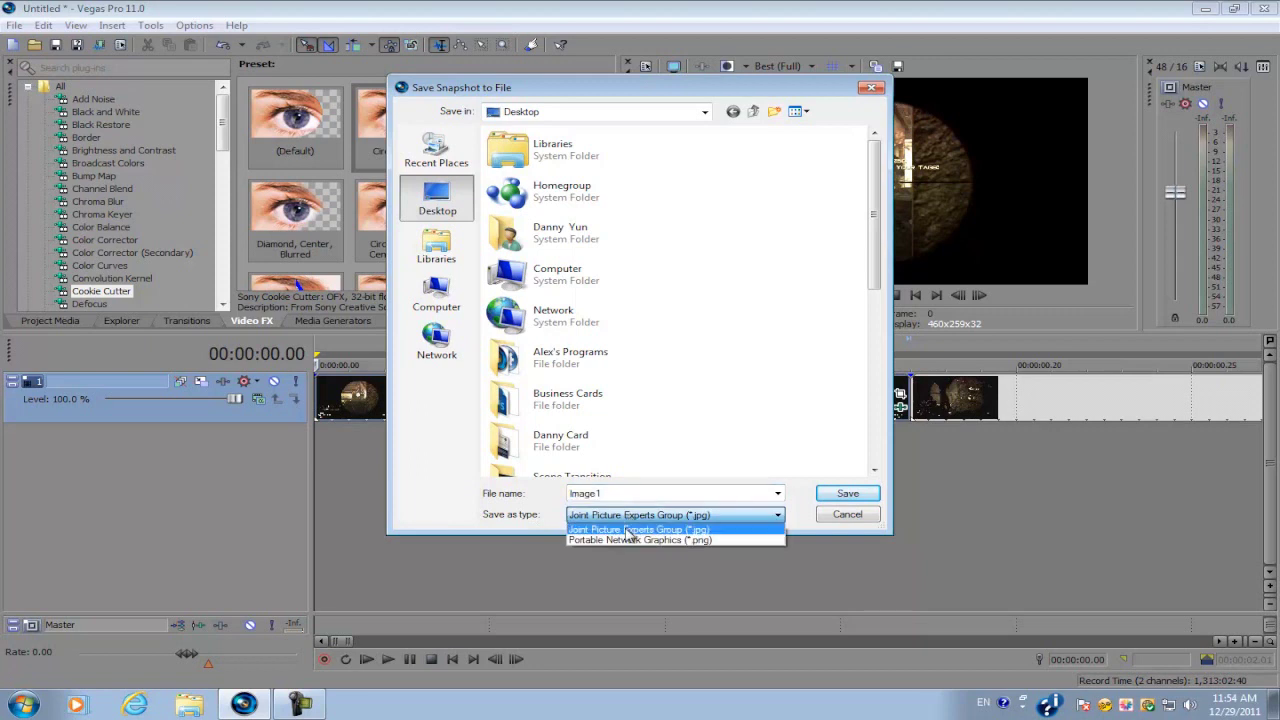
left_click(632, 526)
left_click(840, 500)
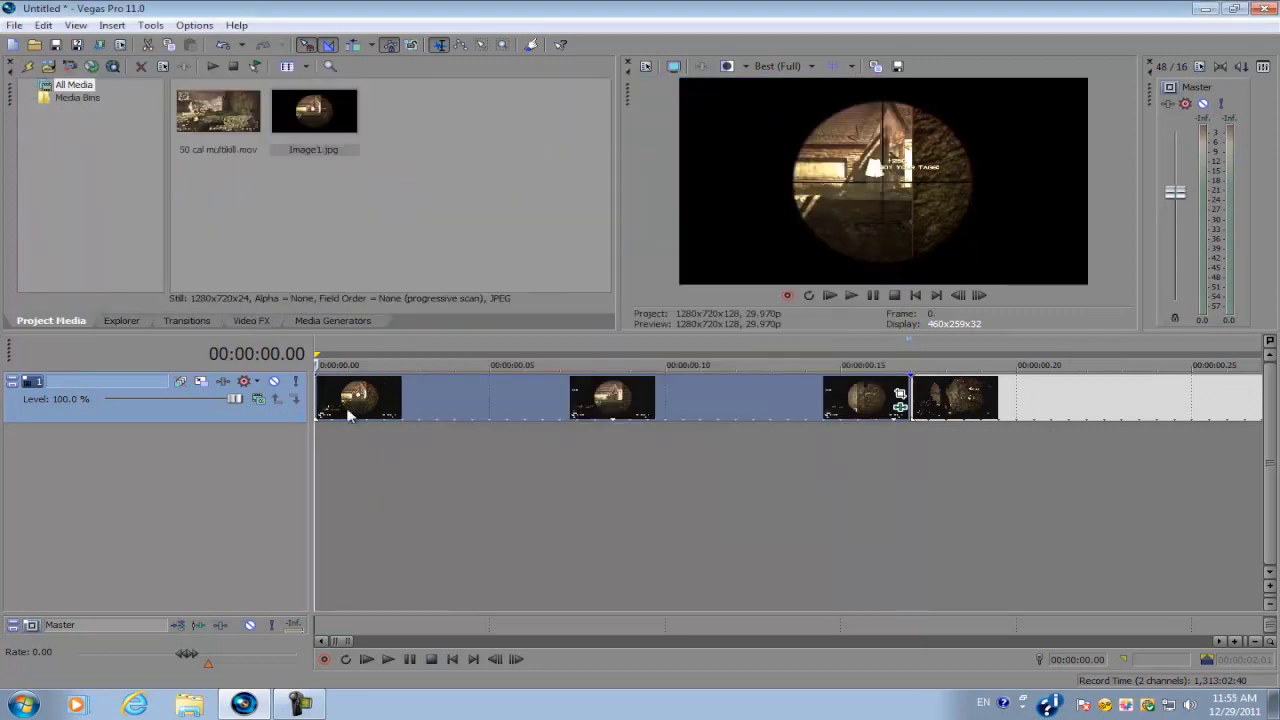
Place Image1.jpg at the timeline start, overlapping the neighbouring clip
scroll(345, 396, "down", 6)
left_click_drag(345, 396, 652, 396)
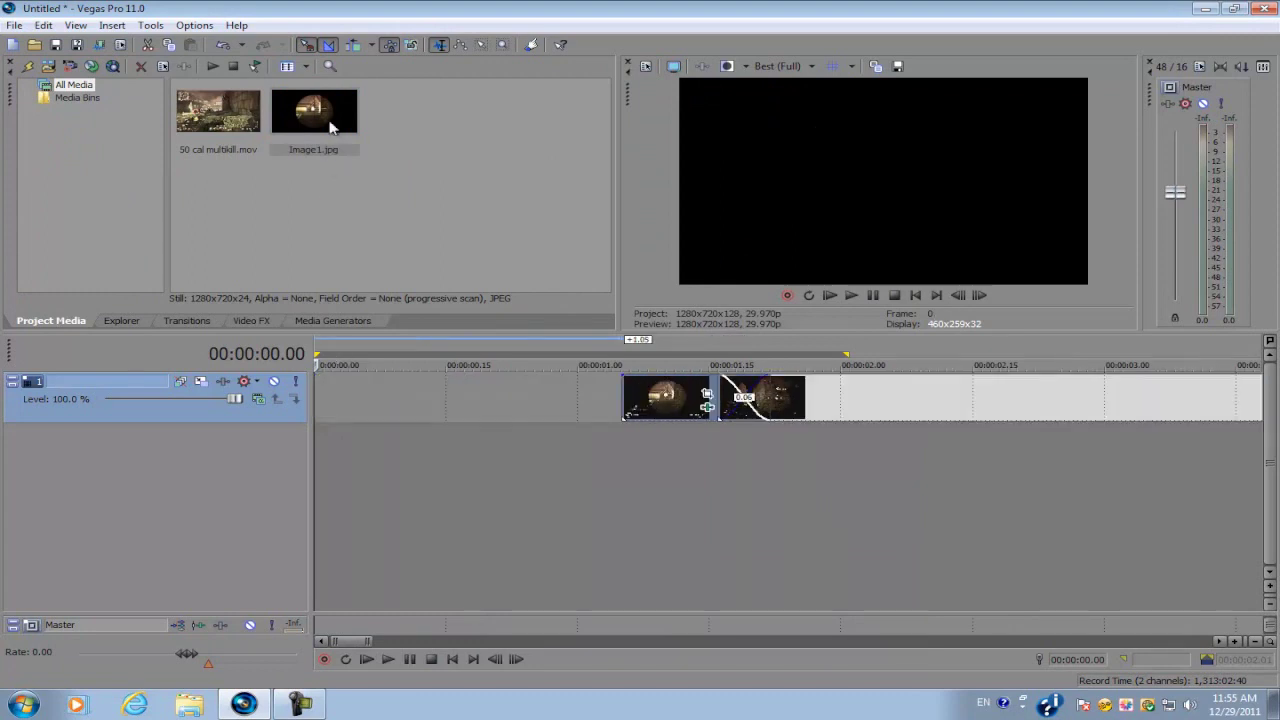
left_click_drag(313, 110, 318, 392)
scroll(318, 392, "down", 3)
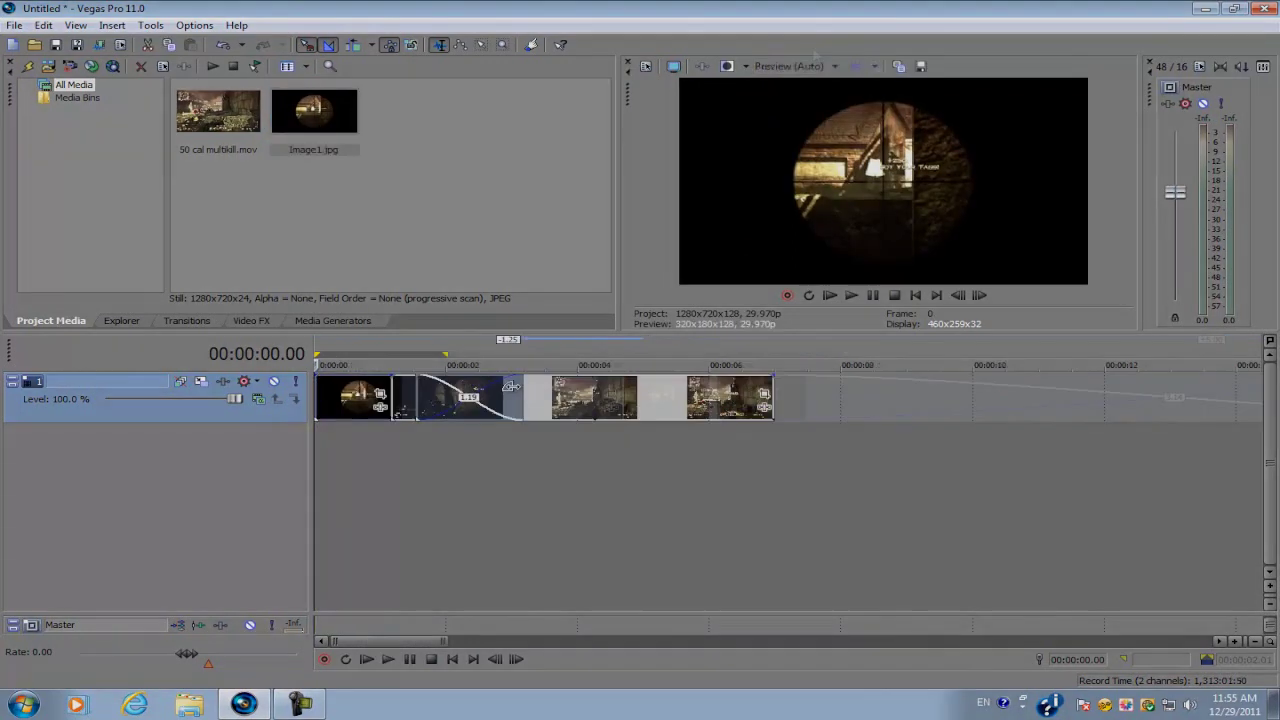
left_click_drag(400, 398, 573, 403)
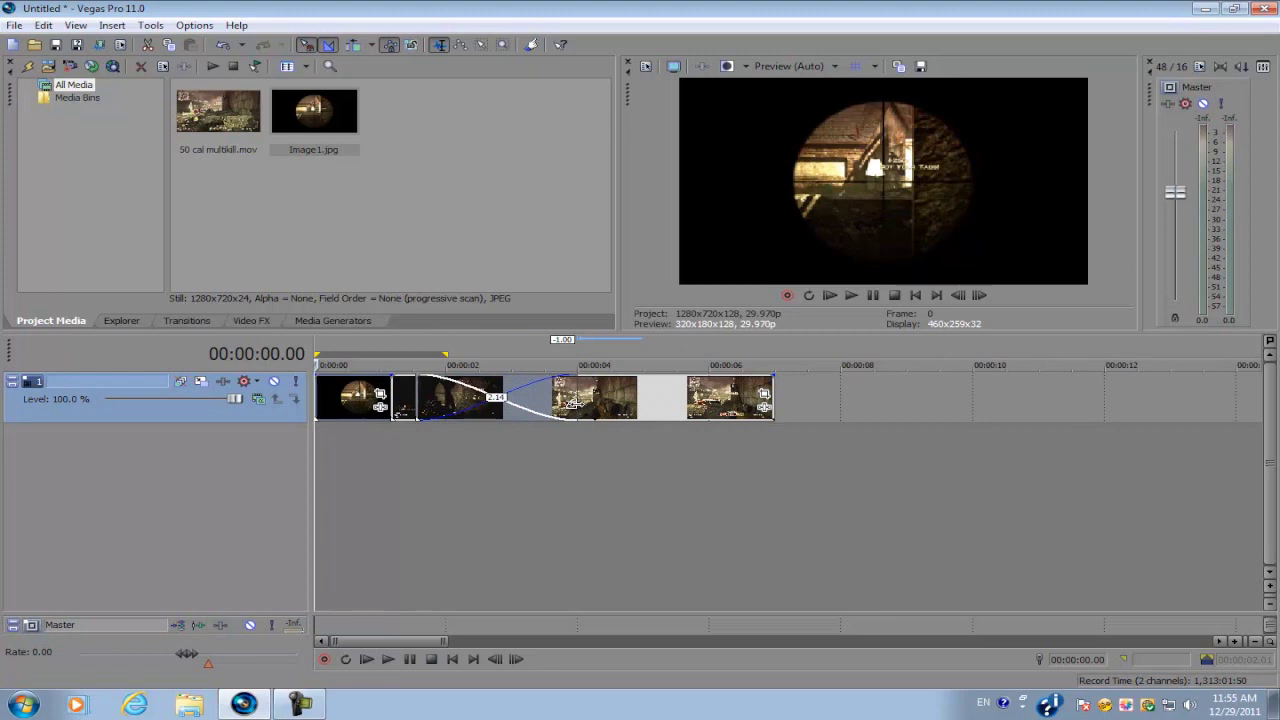
left_click_drag(573, 403, 394, 390)
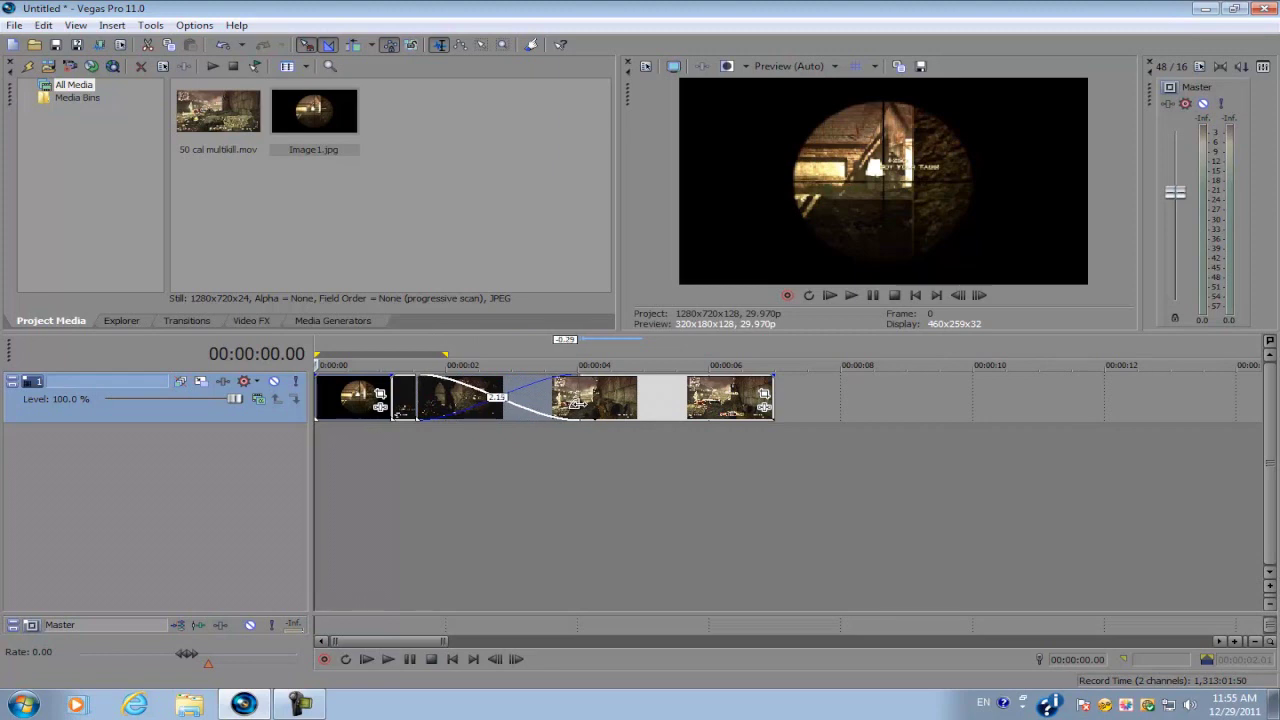
Align the events at 00:00:01.05, nudge the next image one frame, and open Image1's Pan/Crop
left_click(391, 395)
scroll(394, 398, "up", 3)
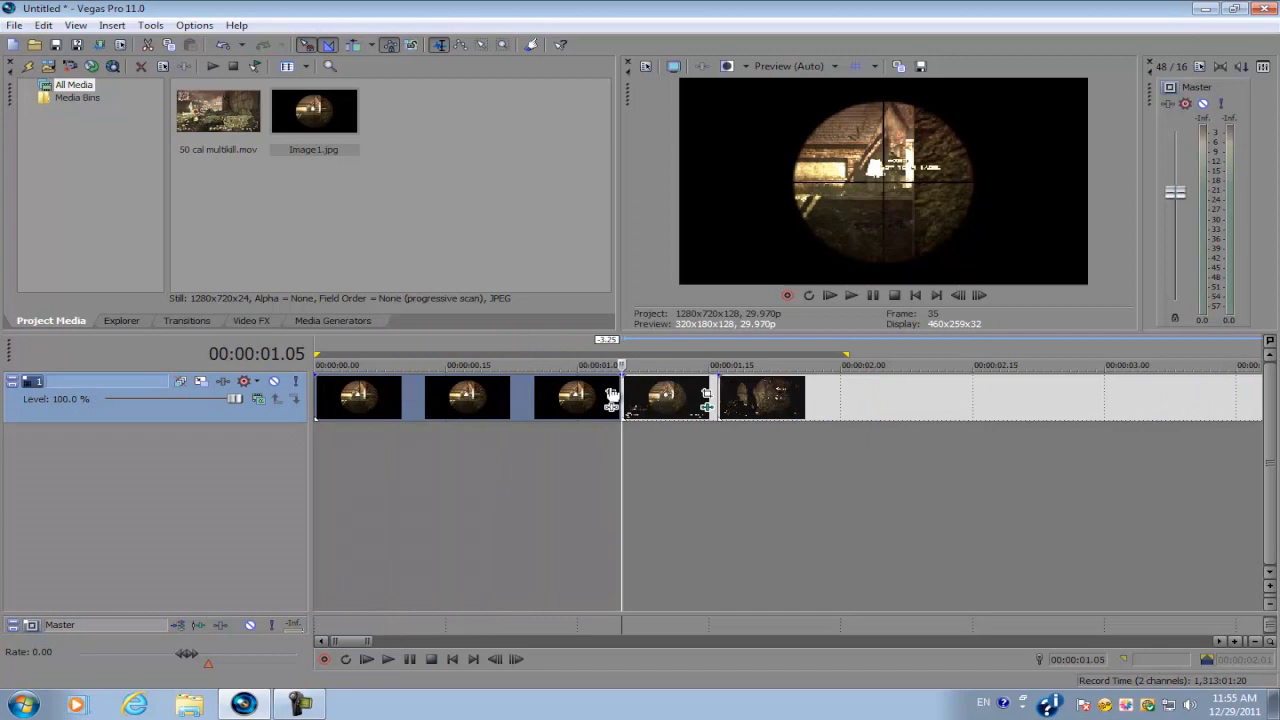
mouse_move(612, 396)
left_mouse_down()
mouse_move(600, 398)
mouse_move(628, 400)
left_mouse_up()
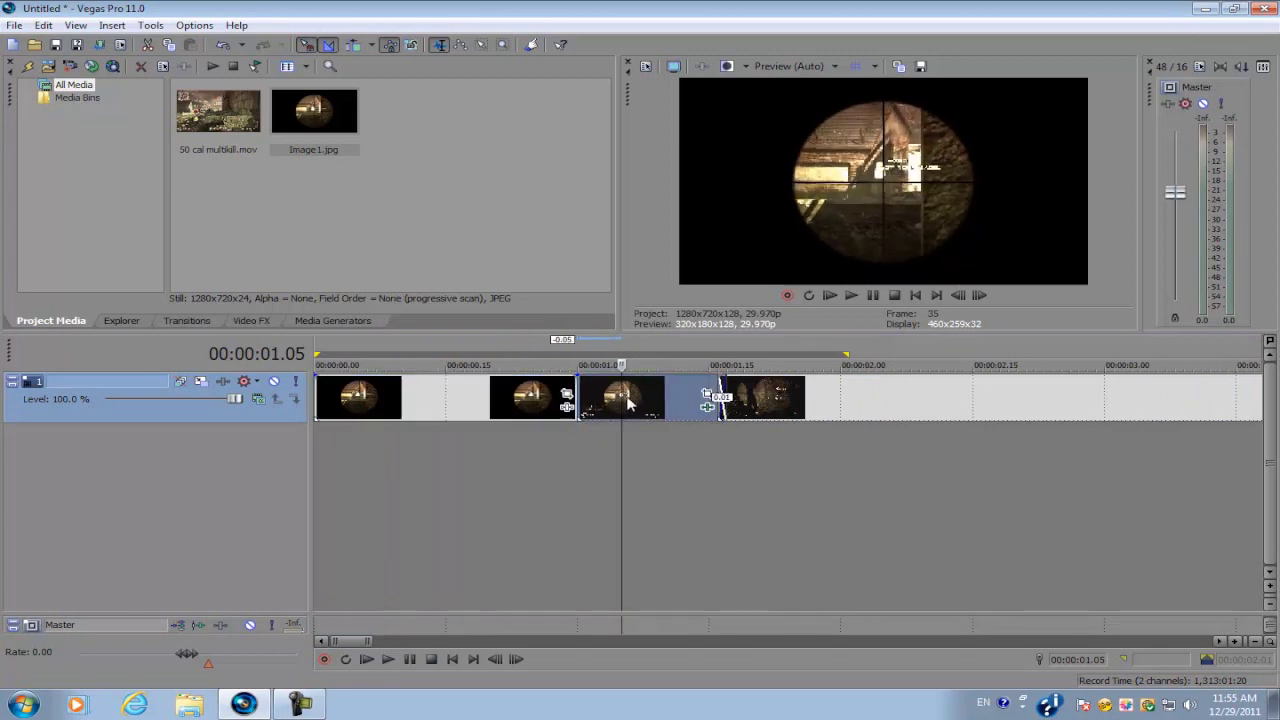
left_click_drag(822, 404, 830, 404)
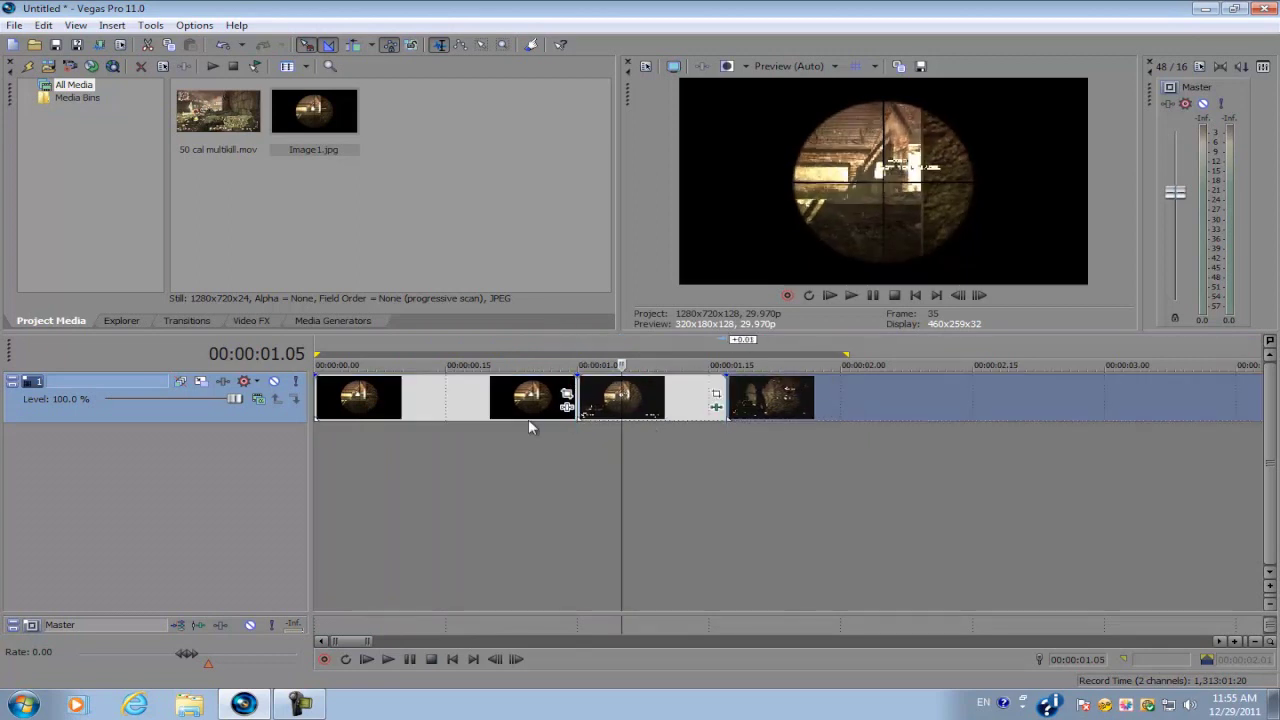
key("ctrl+Home")
scroll(400, 431, "up", 3)
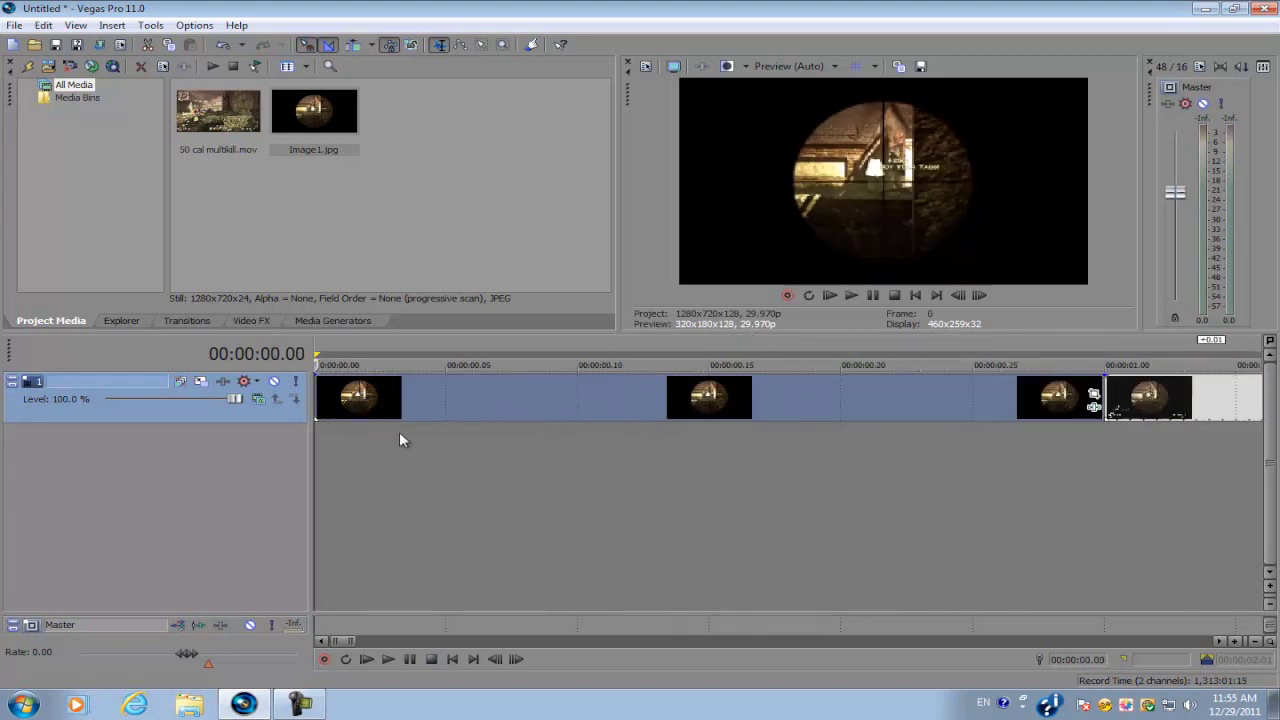
left_click(1094, 395)
left_click_drag(505, 186, 529, 139)
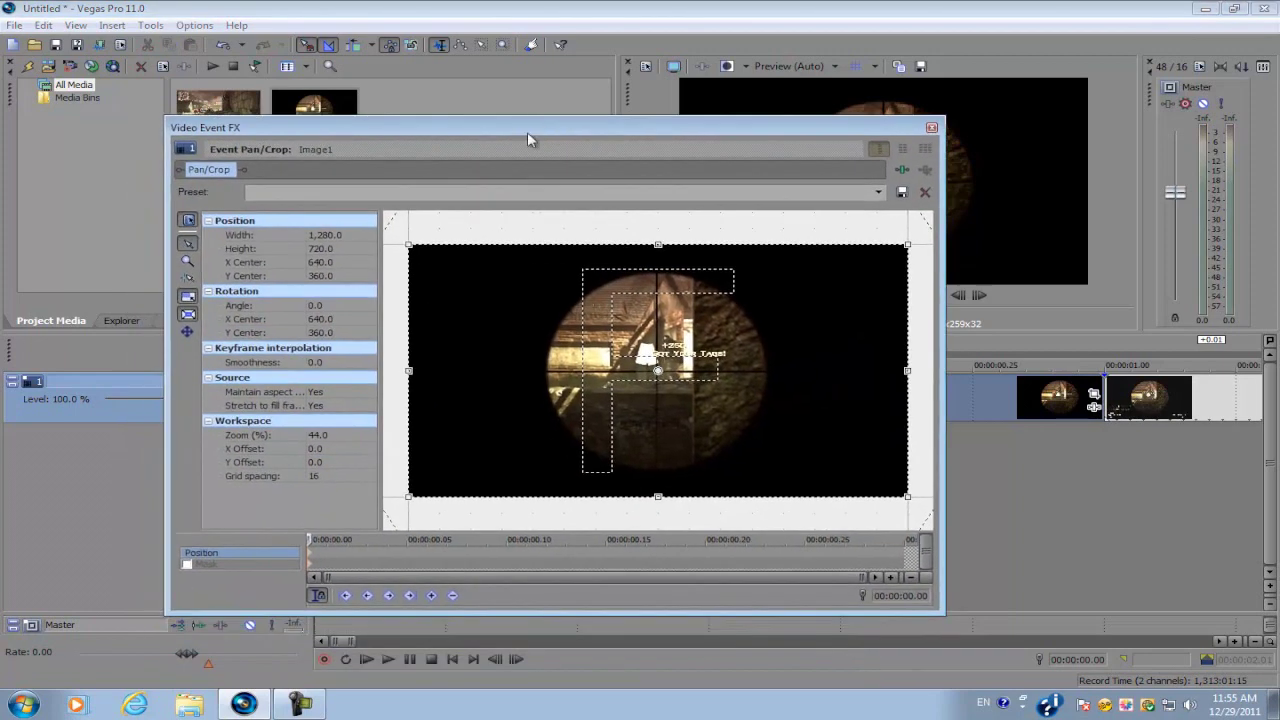
Enable Mask in Pan/Crop and centre the view on the scope circle
left_click(186, 566)
left_click_drag(777, 386, 693, 326)
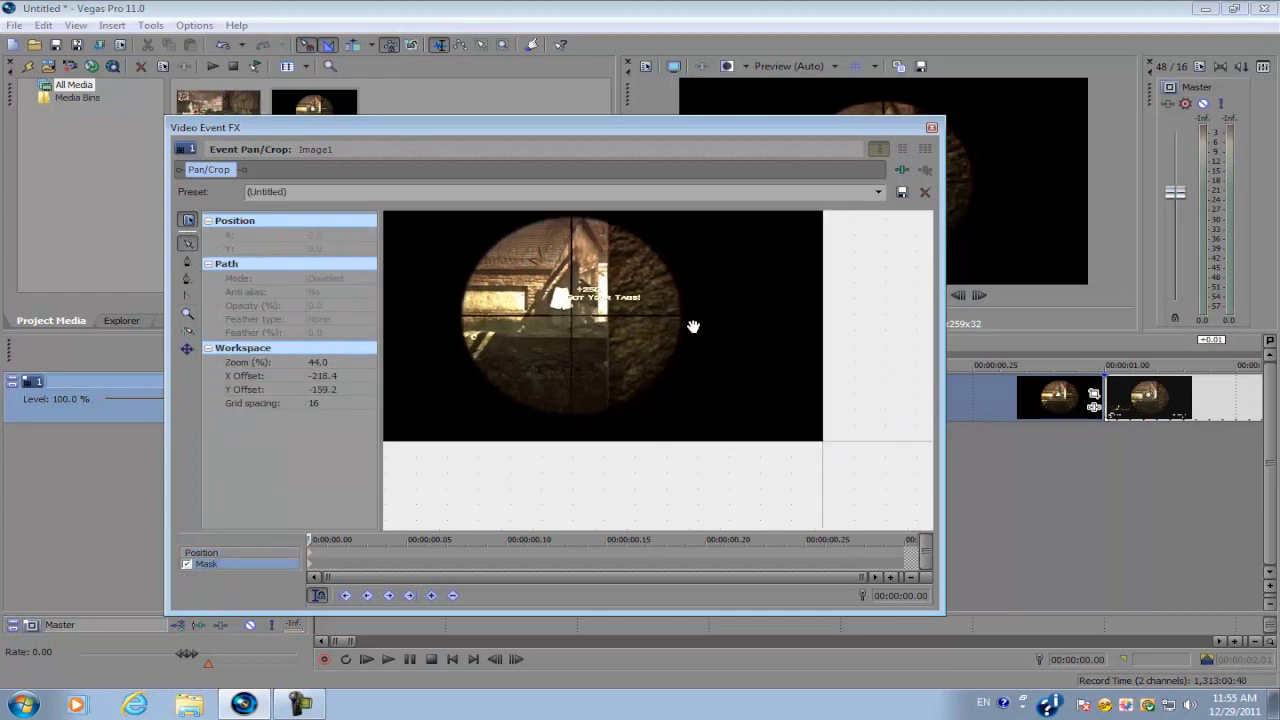
scroll(693, 326, "up", 5)
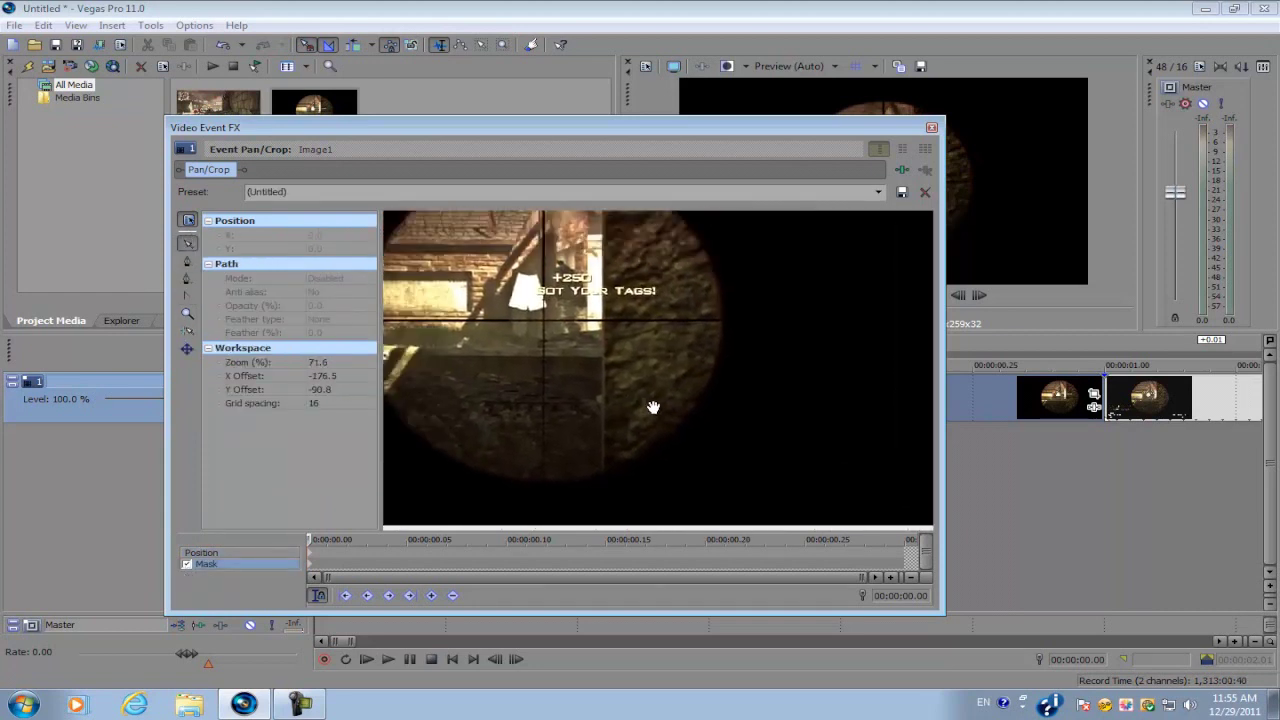
left_click_drag(652, 407, 714, 448)
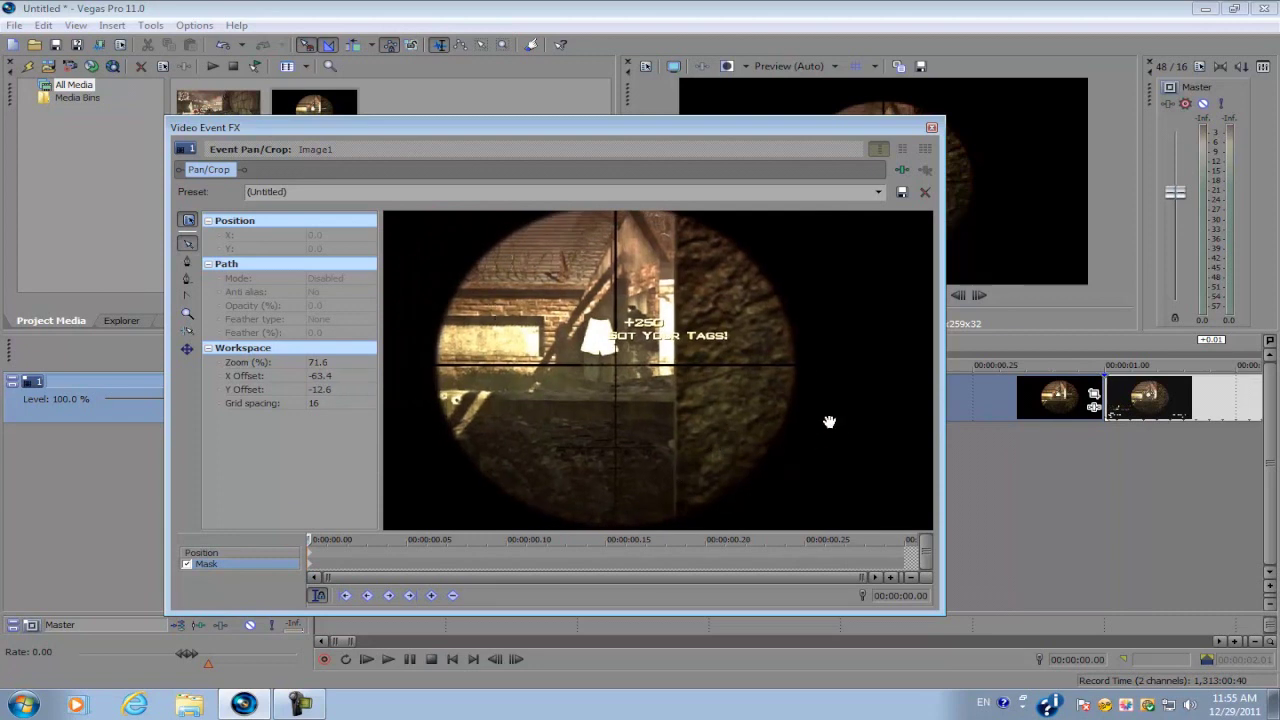
left_click_drag(829, 421, 711, 349)
scroll(600, 365, "up", 2)
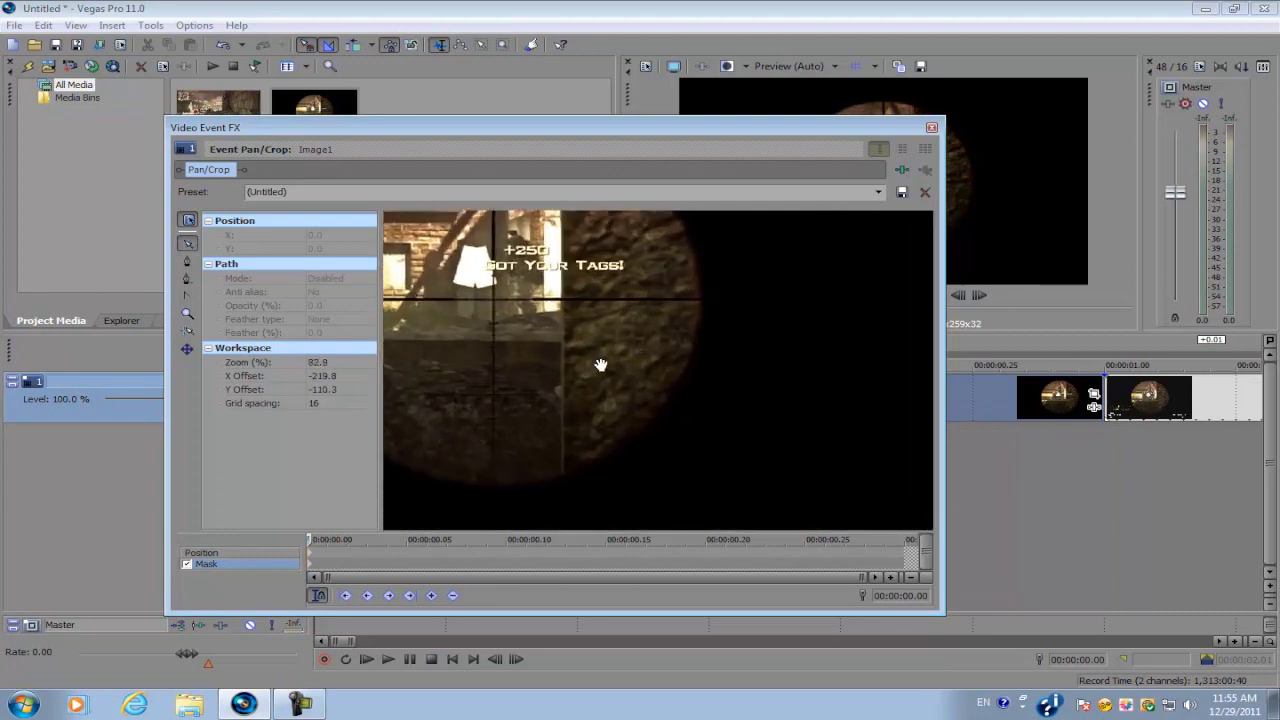
Draw a mask from the crosshair centre around the lower-right scope quadrant
key("a")
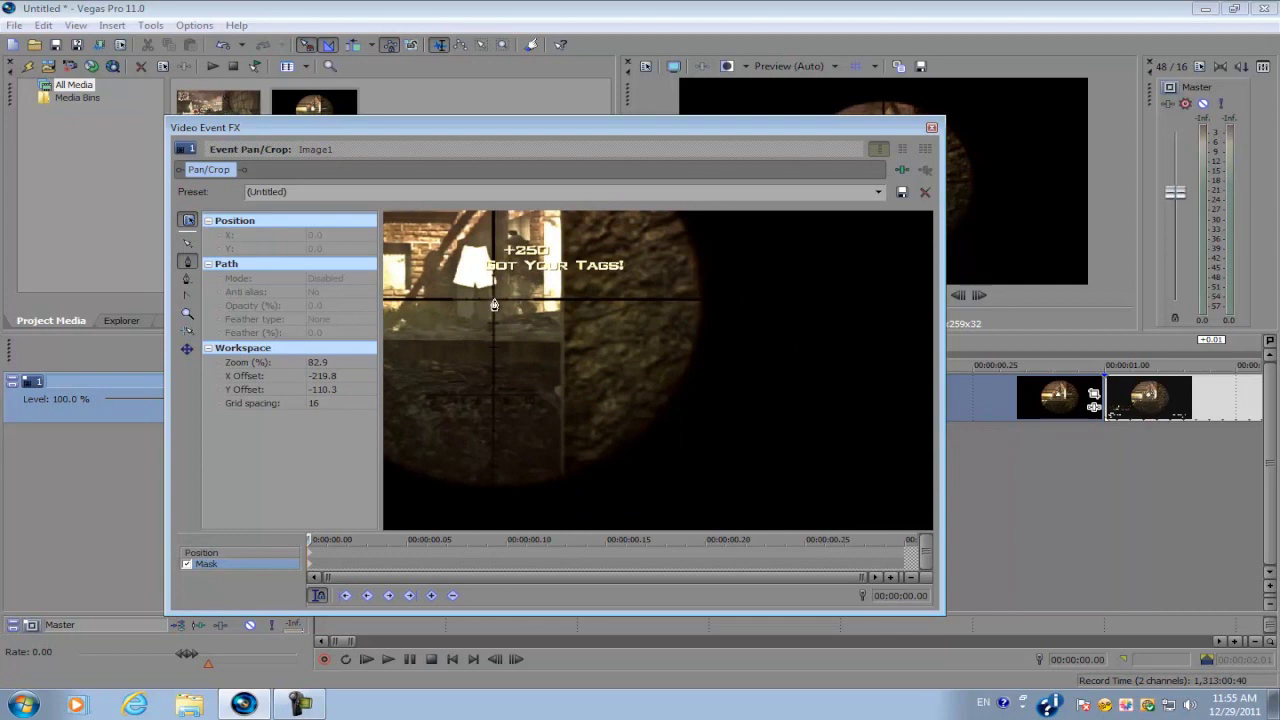
left_click(492, 300)
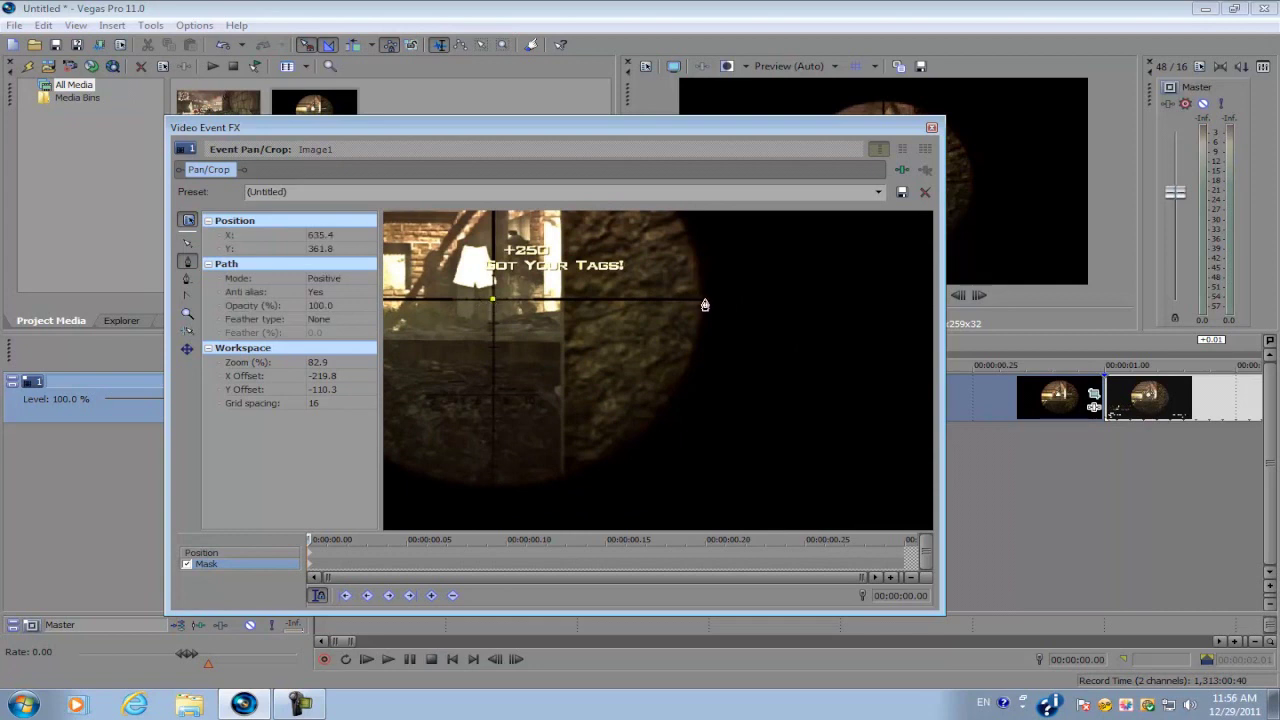
left_click(706, 300)
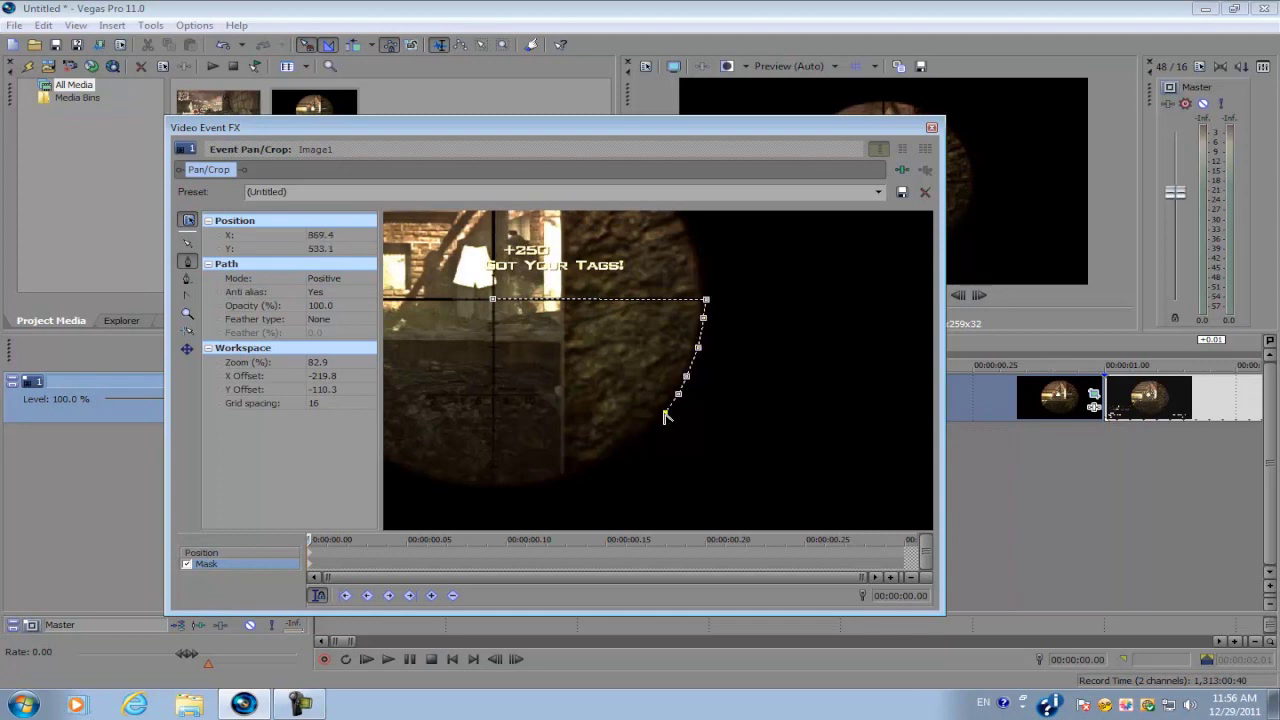
left_click(613, 454)
double_click(491, 487)
left_click(931, 127)
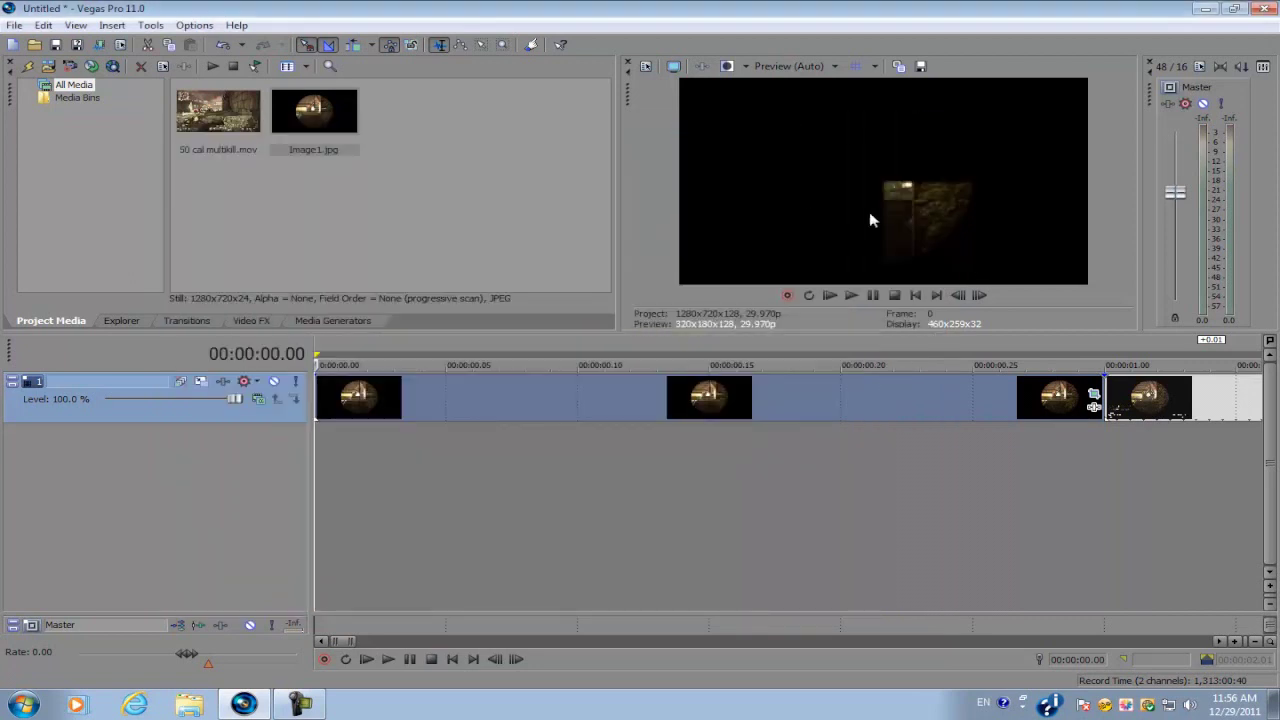
Insert three new video tracks from the timeline's right-click menu
scroll(500, 475, "down", 2)
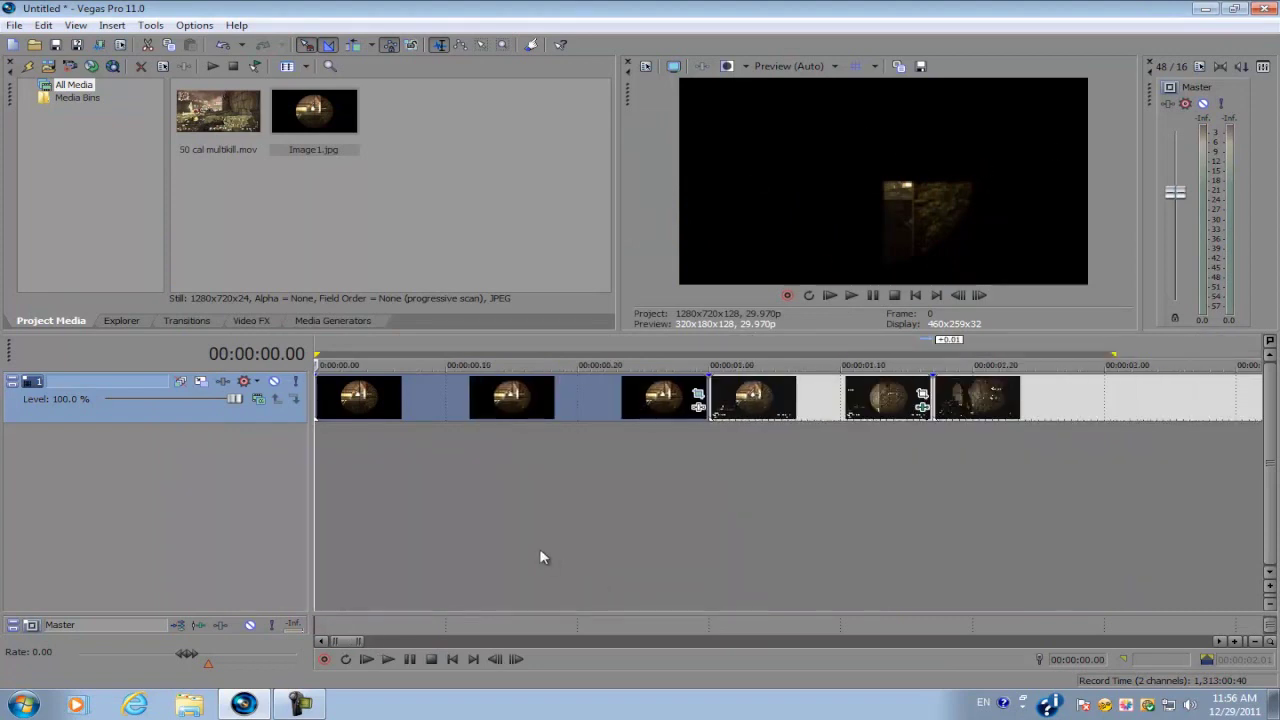
right_click(514, 474)
left_click(566, 519)
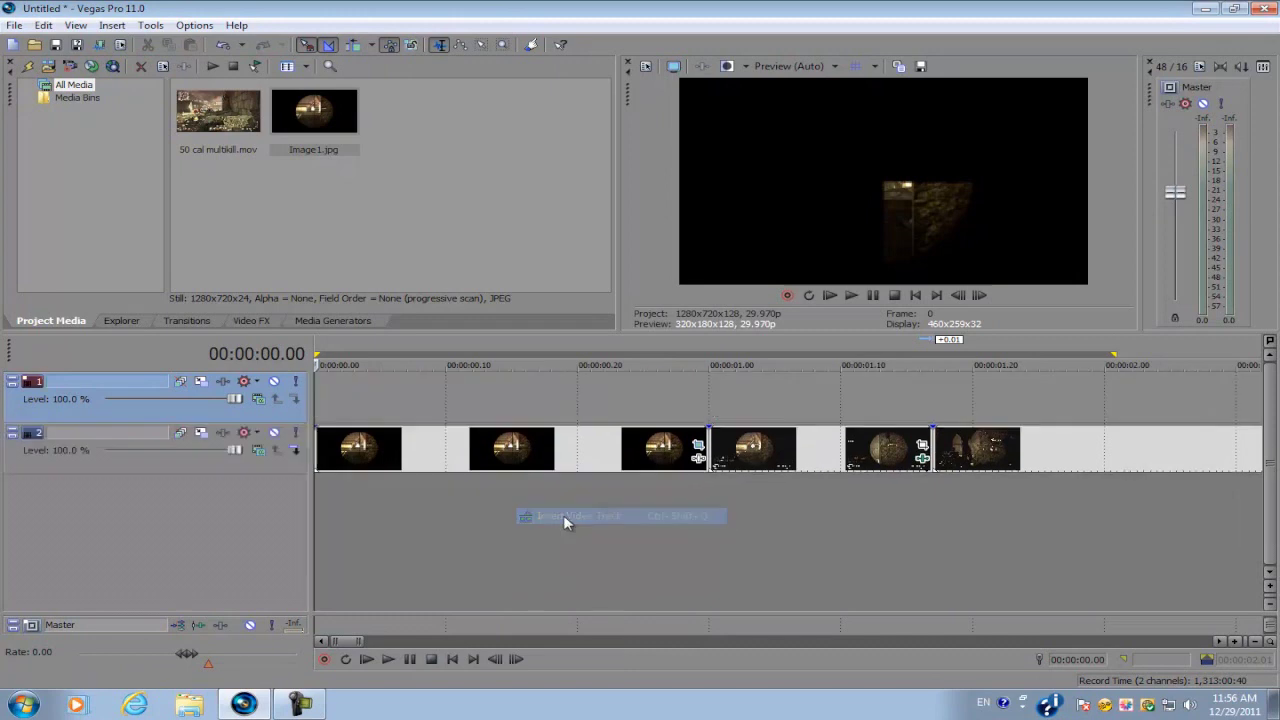
right_click(566, 519)
left_click(585, 557)
right_click(585, 557)
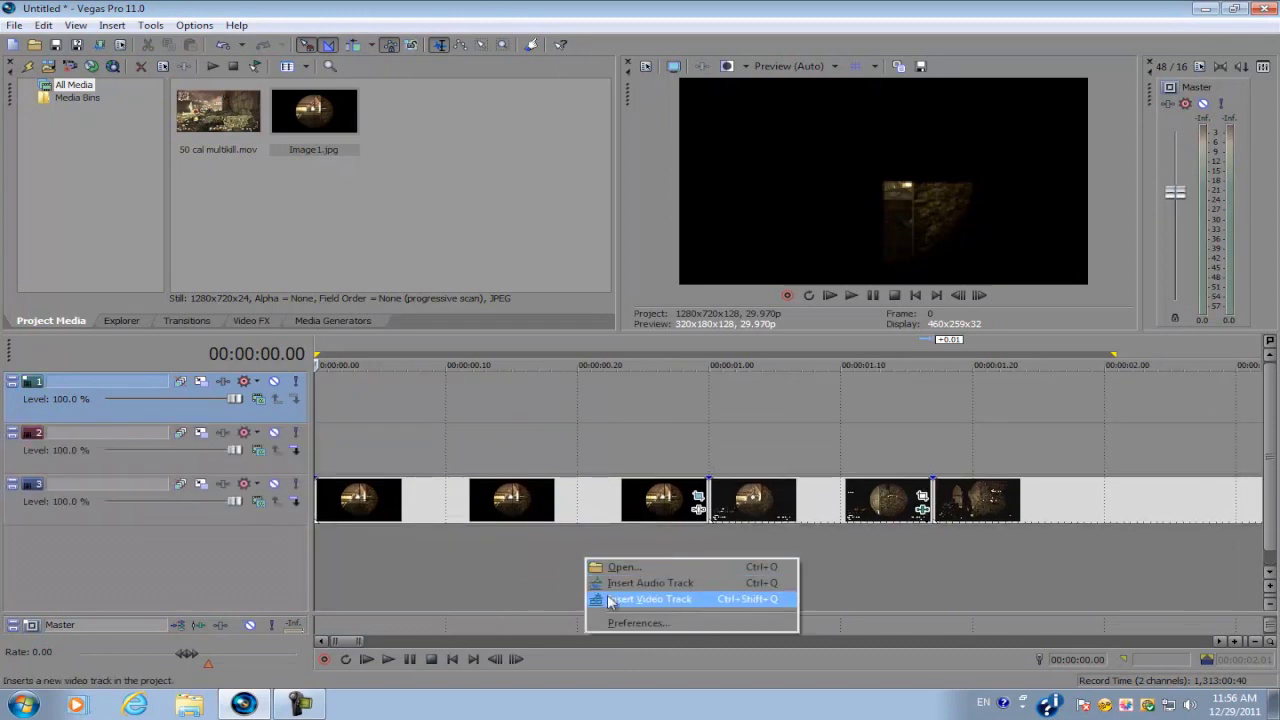
left_click(610, 600)
Copy the masked image events from track 4 onto track 3 and open their Pan/Crop
left_click(511, 548)
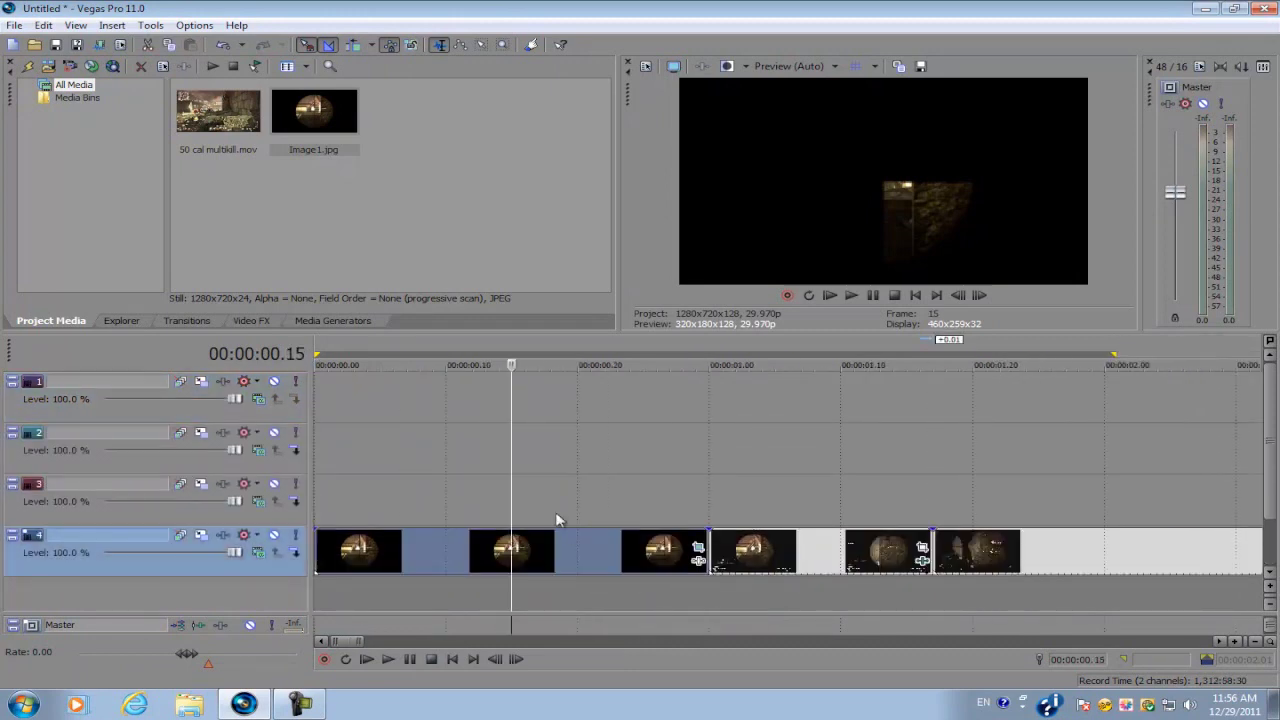
left_click(449, 543)
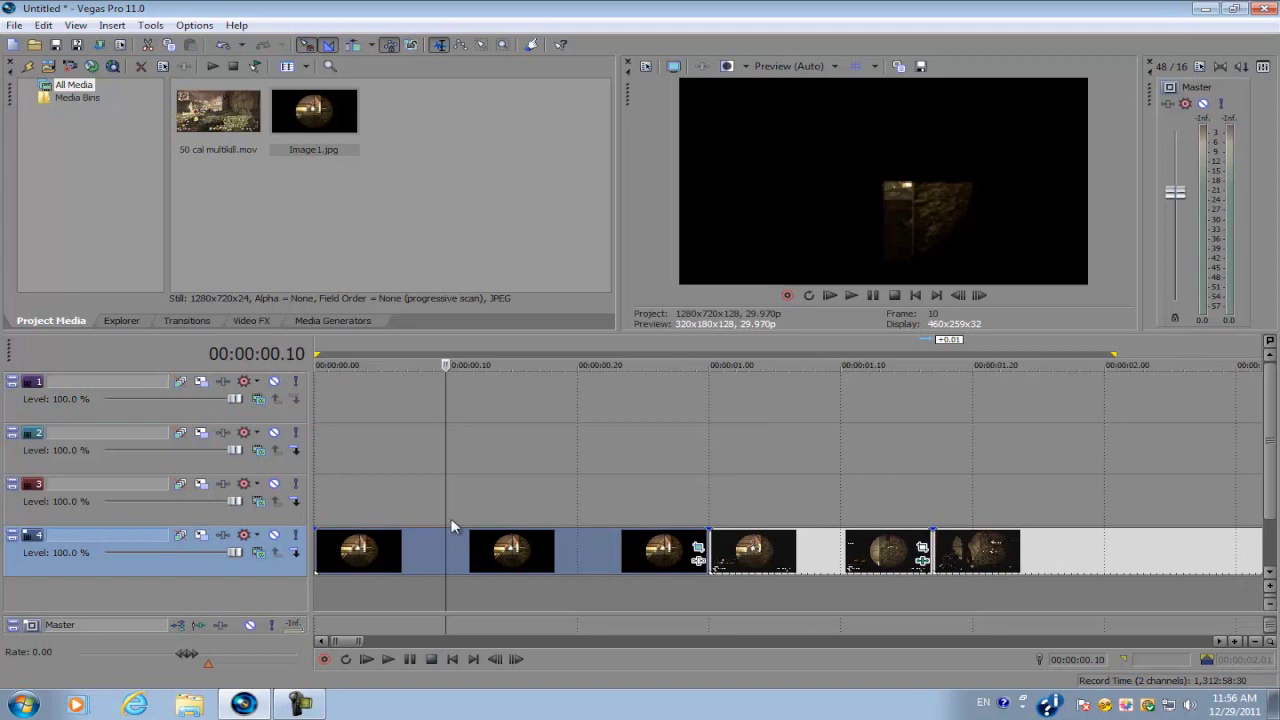
scroll(476, 556, "up", 1)
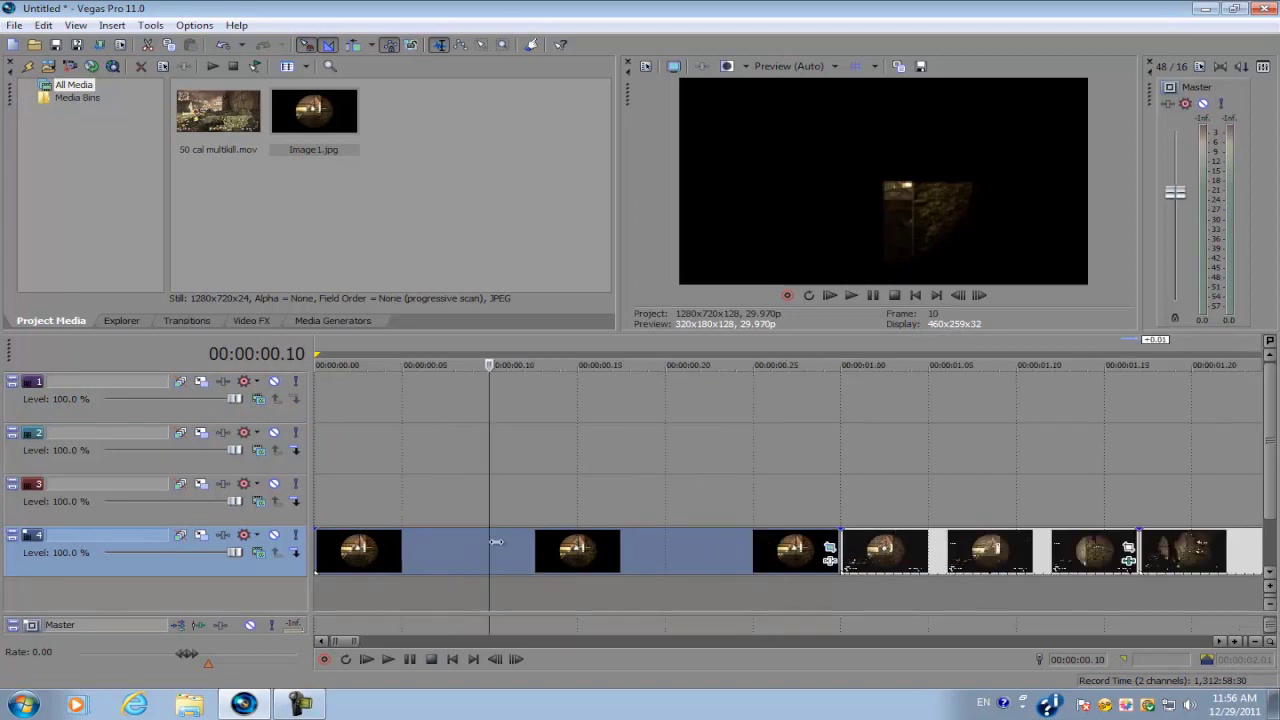
left_click(528, 550)
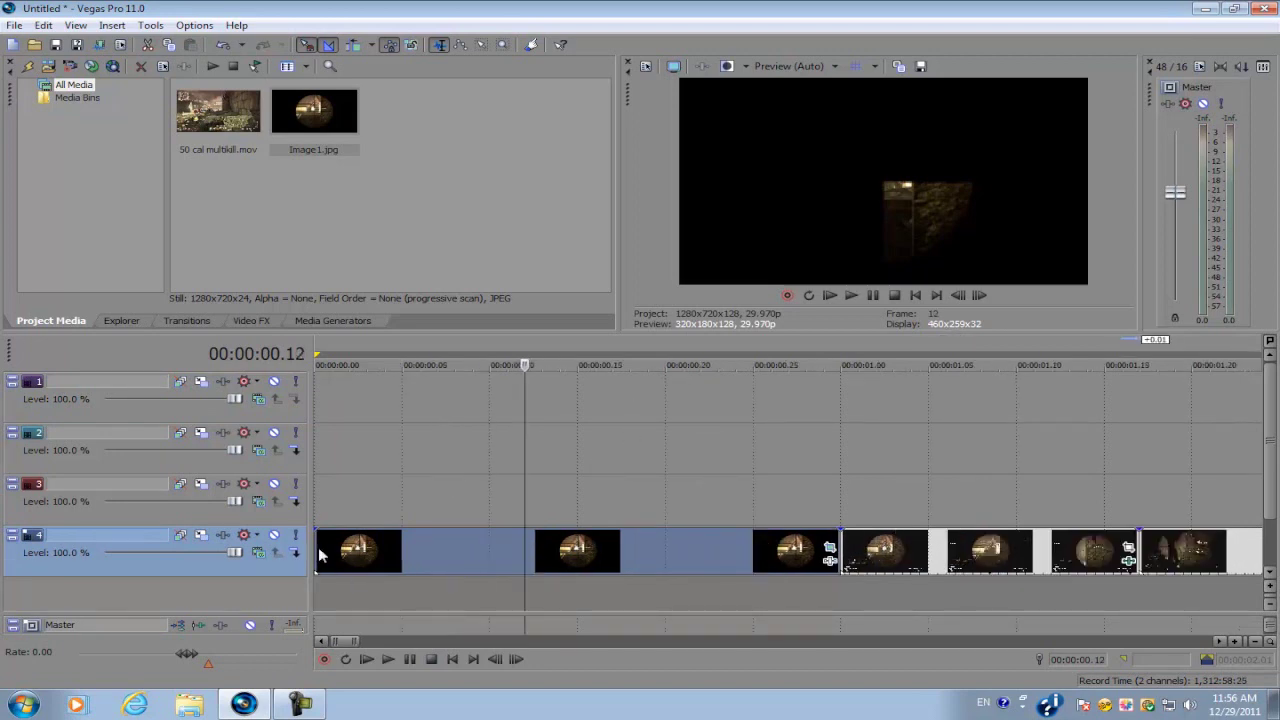
left_click_drag(500, 560, 500, 507)
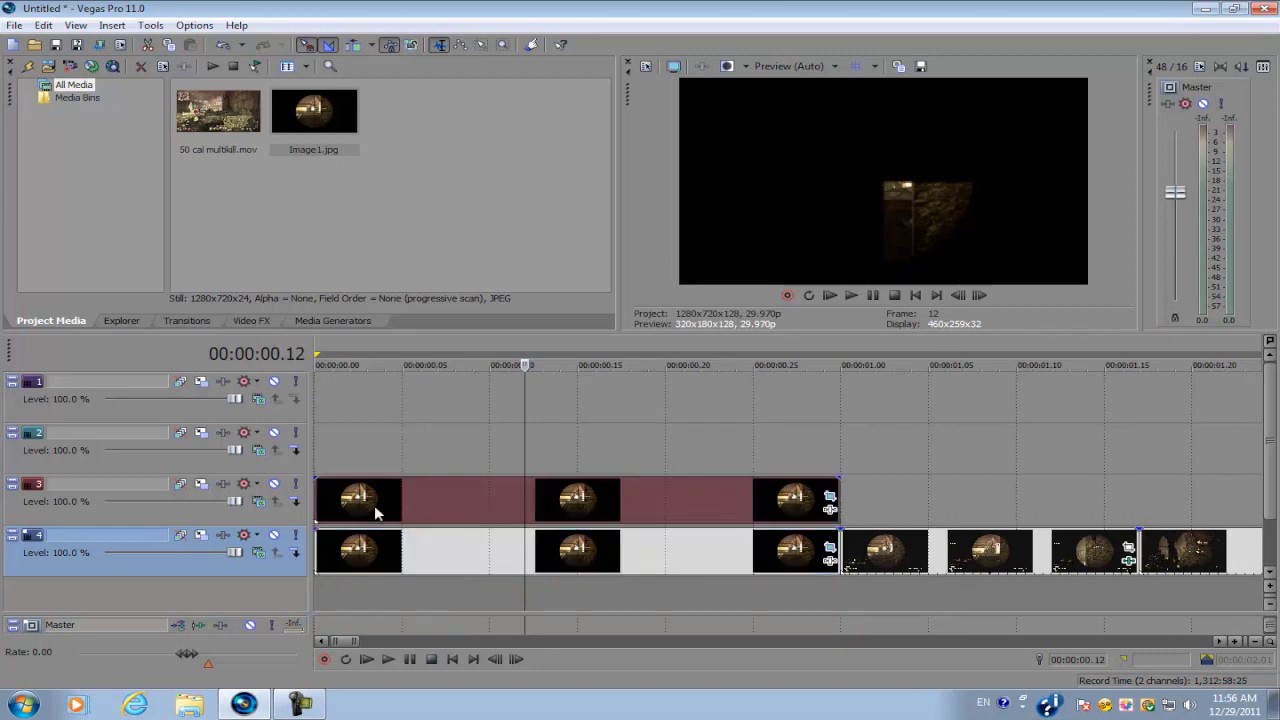
left_click(826, 498)
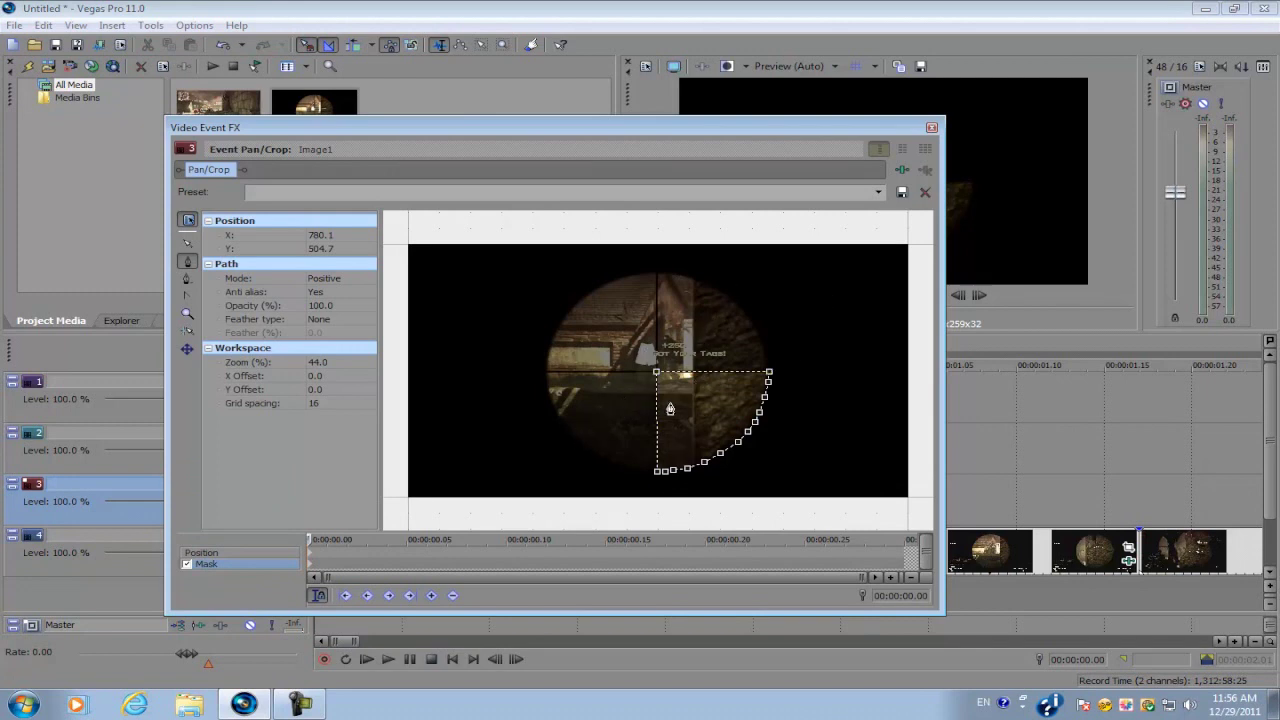
Delete all points of the existing mask on track 3's image
right_click(659, 377)
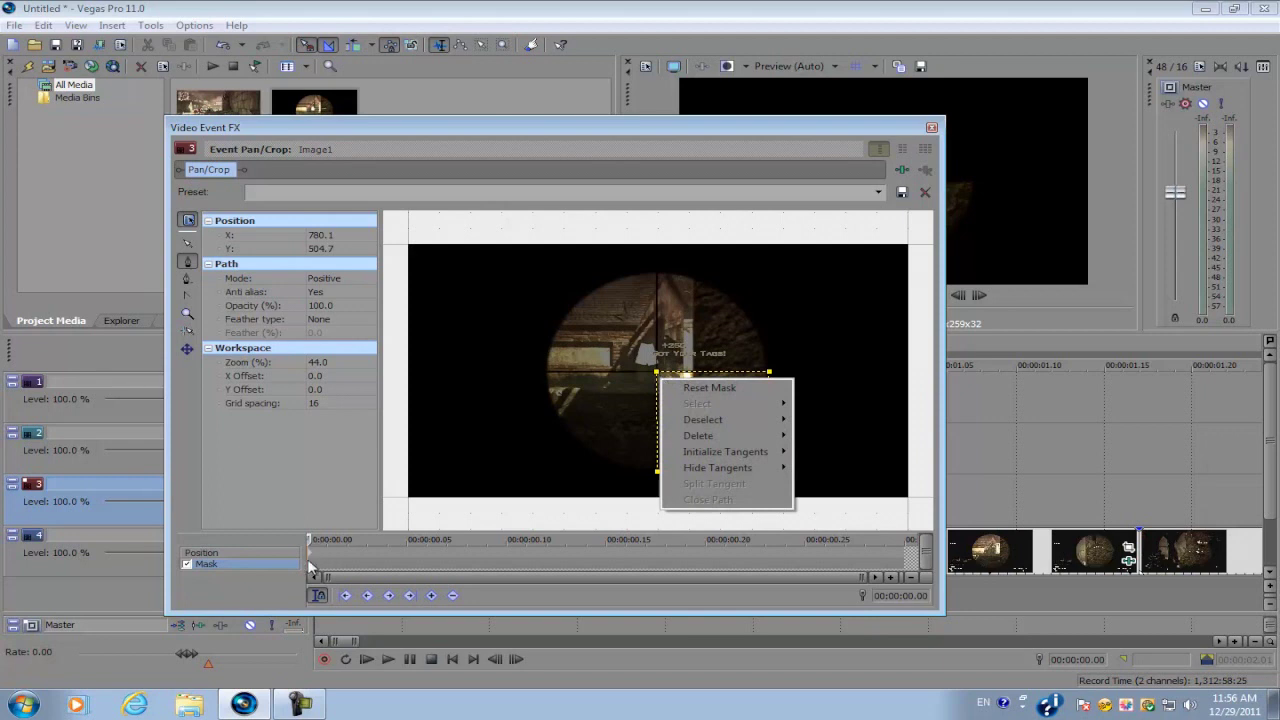
left_click(311, 568)
double_click(659, 471)
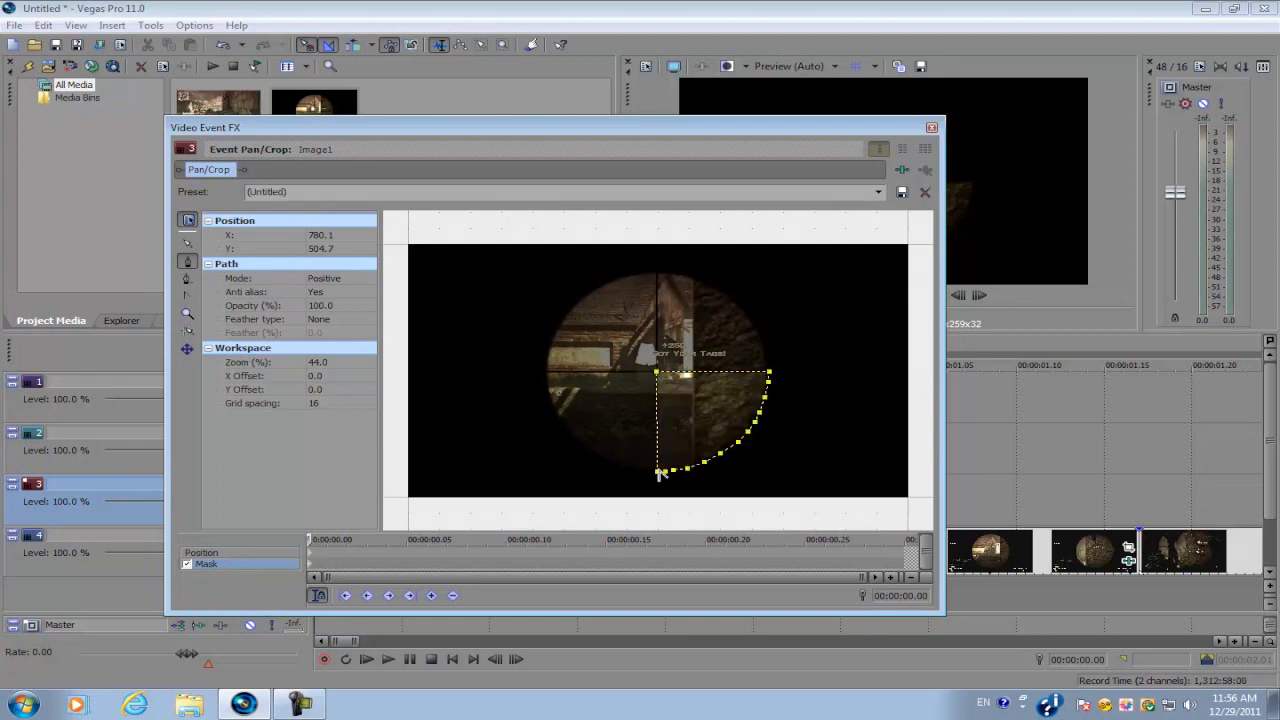
right_click(659, 476)
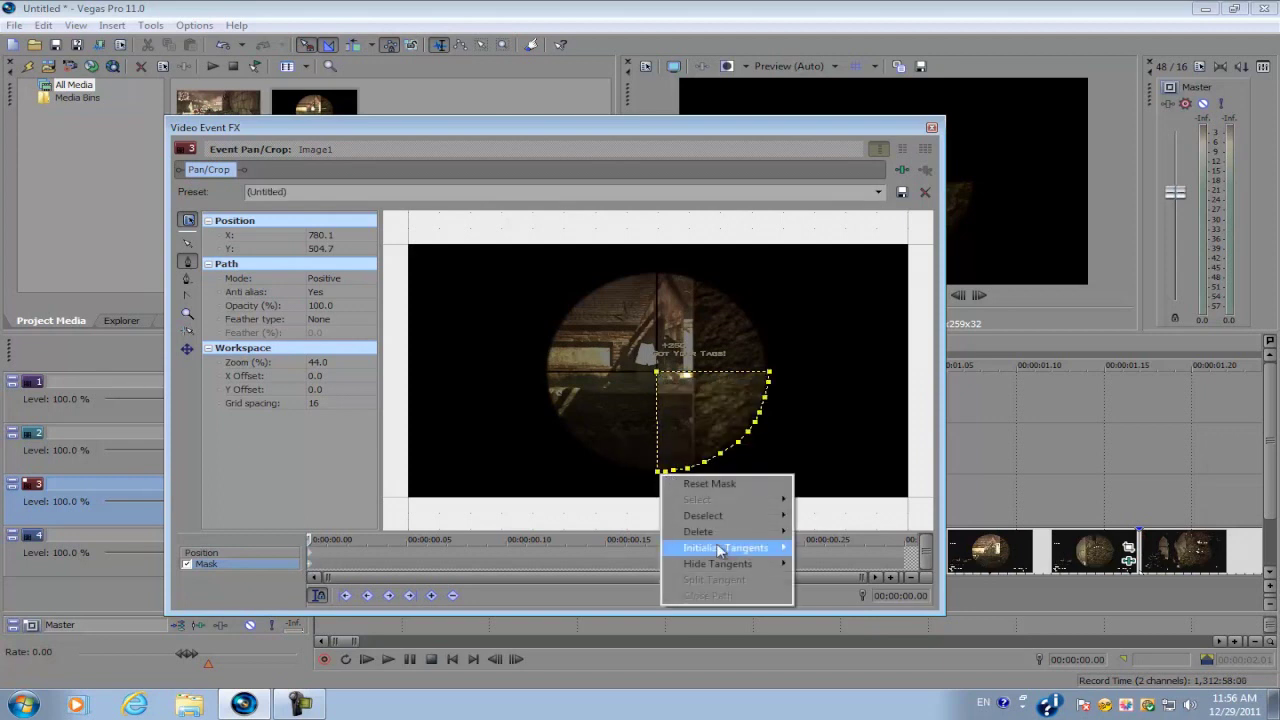
mouse_move(720, 537)
left_click(836, 613)
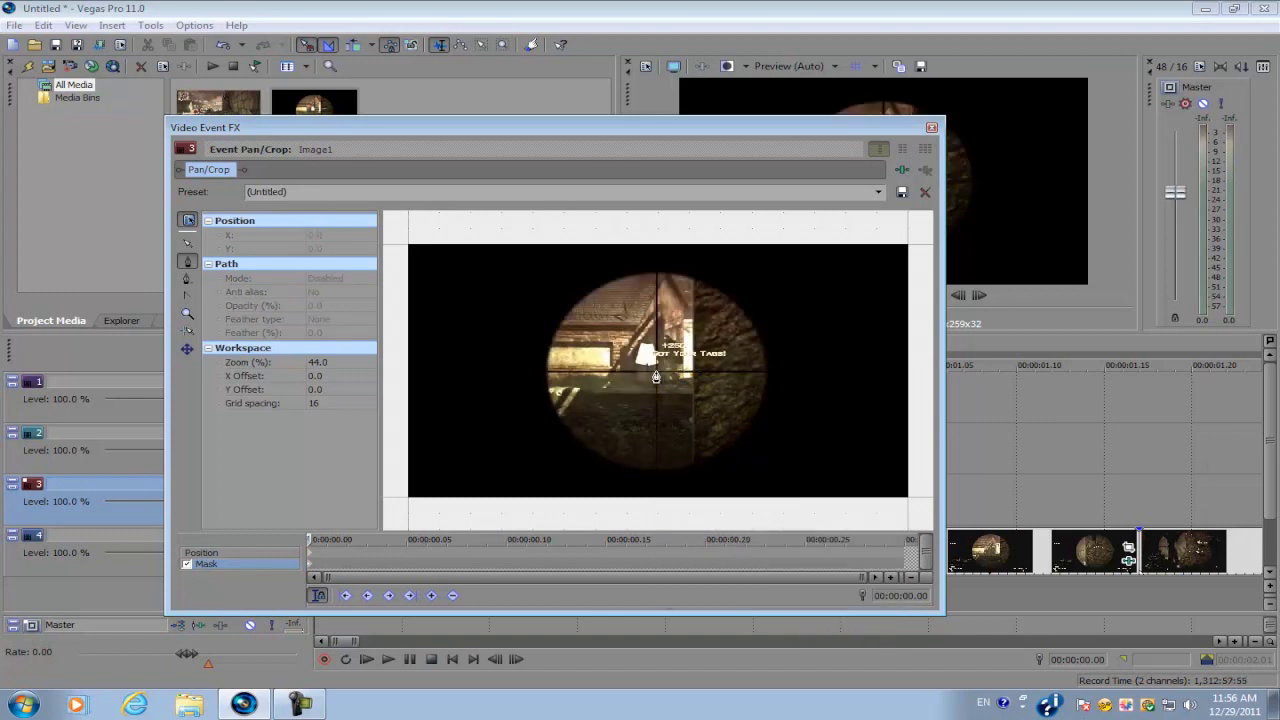
Draw a new quarter-scope mask from the crosshair centre along the scope edge
left_click(656, 372)
left_click_drag(656, 472, 634, 472)
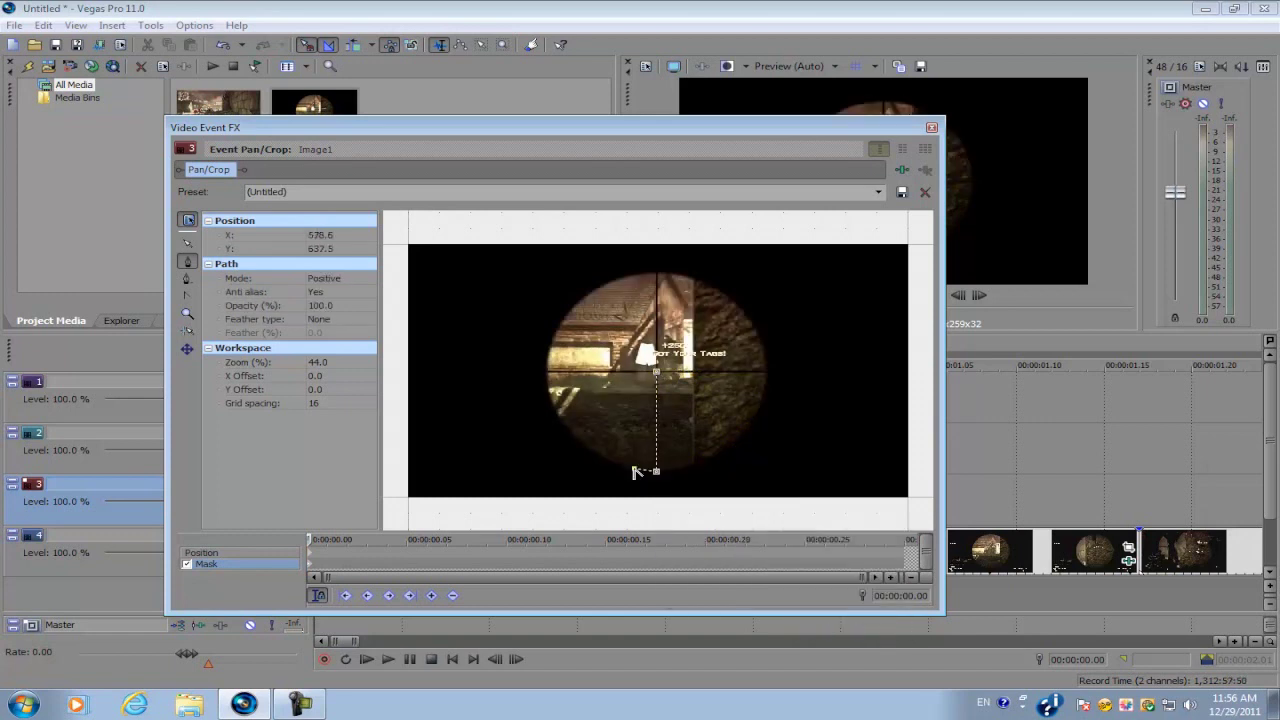
left_click(609, 462)
left_click(931, 127)
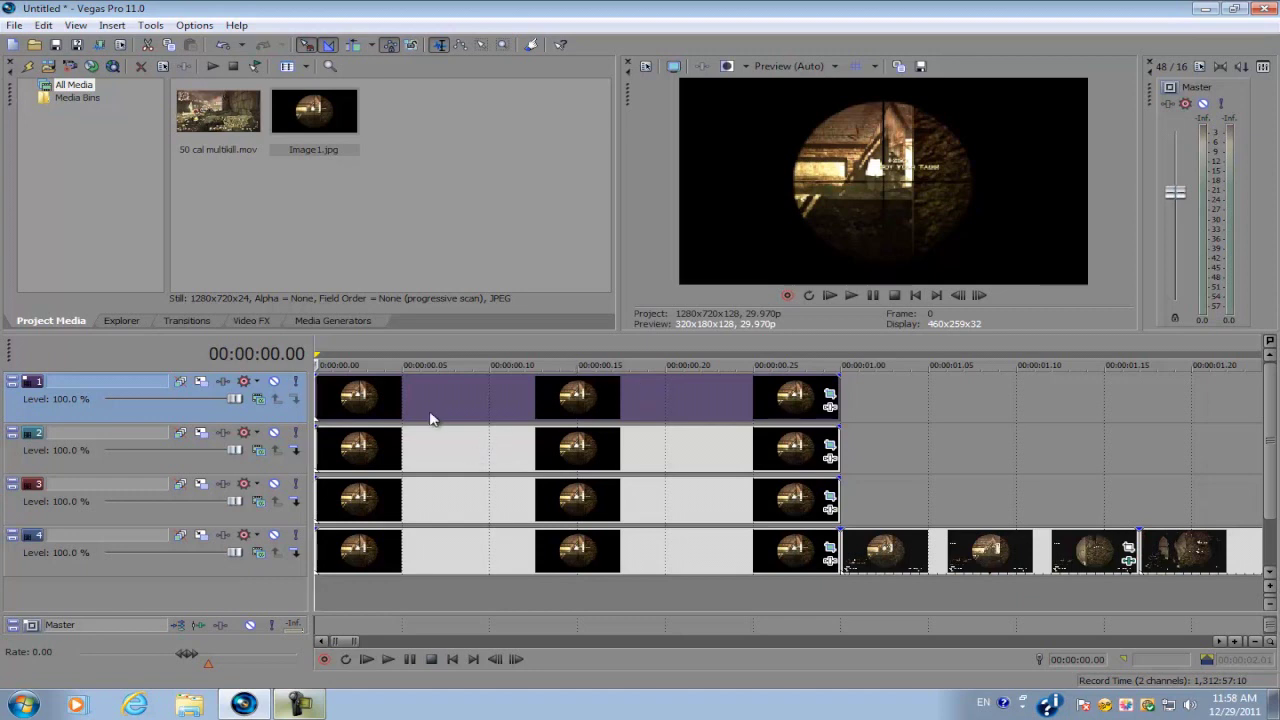
Fade in the images on tracks 1, 2 and 3 up to 00:00:00.05
scroll(405, 414, "up", 3)
mouse_move(319, 378)
left_mouse_down()
mouse_move(489, 386)
mouse_move(497, 399)
mouse_move(319, 380)
left_mouse_up()
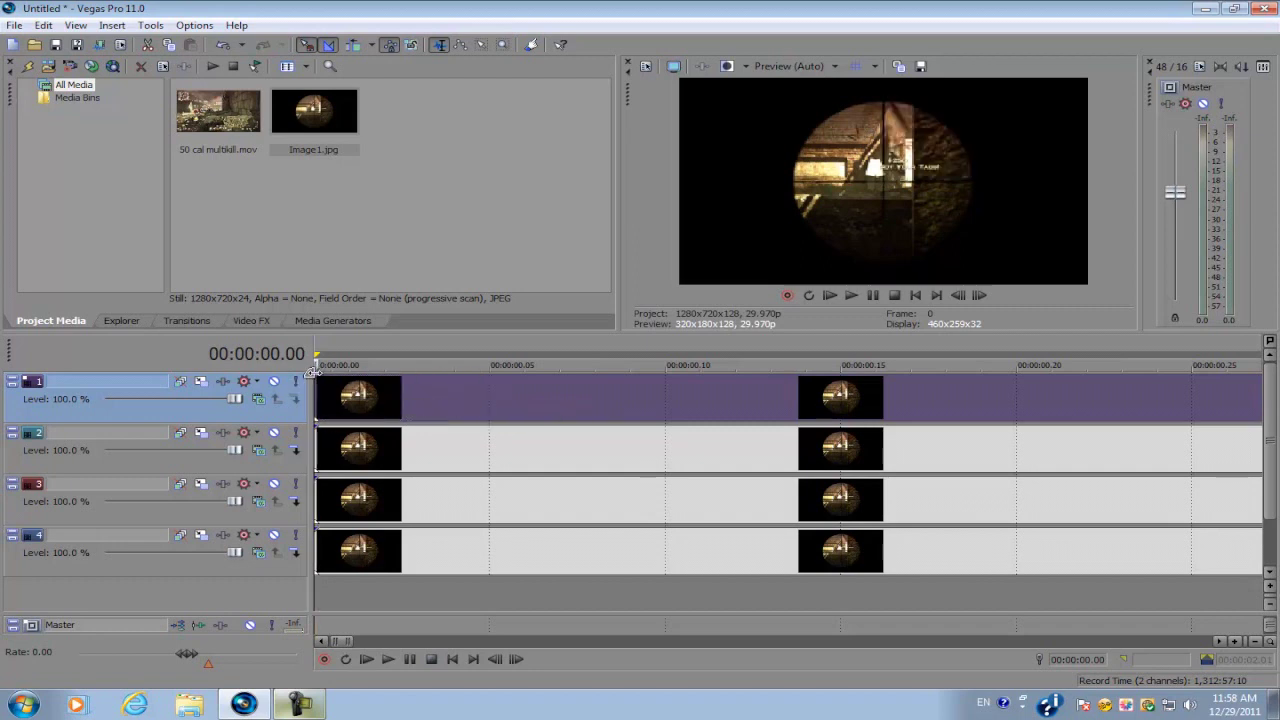
left_click(524, 407)
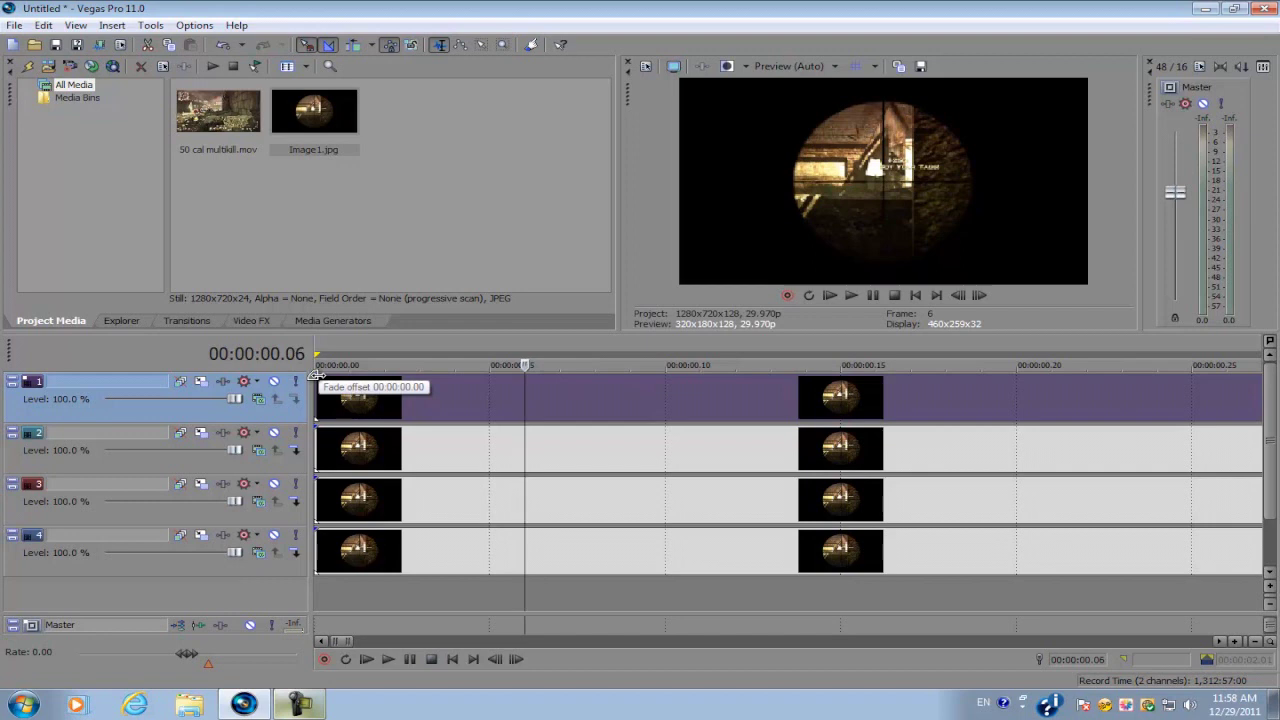
mouse_move(316, 376)
left_mouse_down()
mouse_move(474, 378)
mouse_move(491, 392)
left_mouse_up()
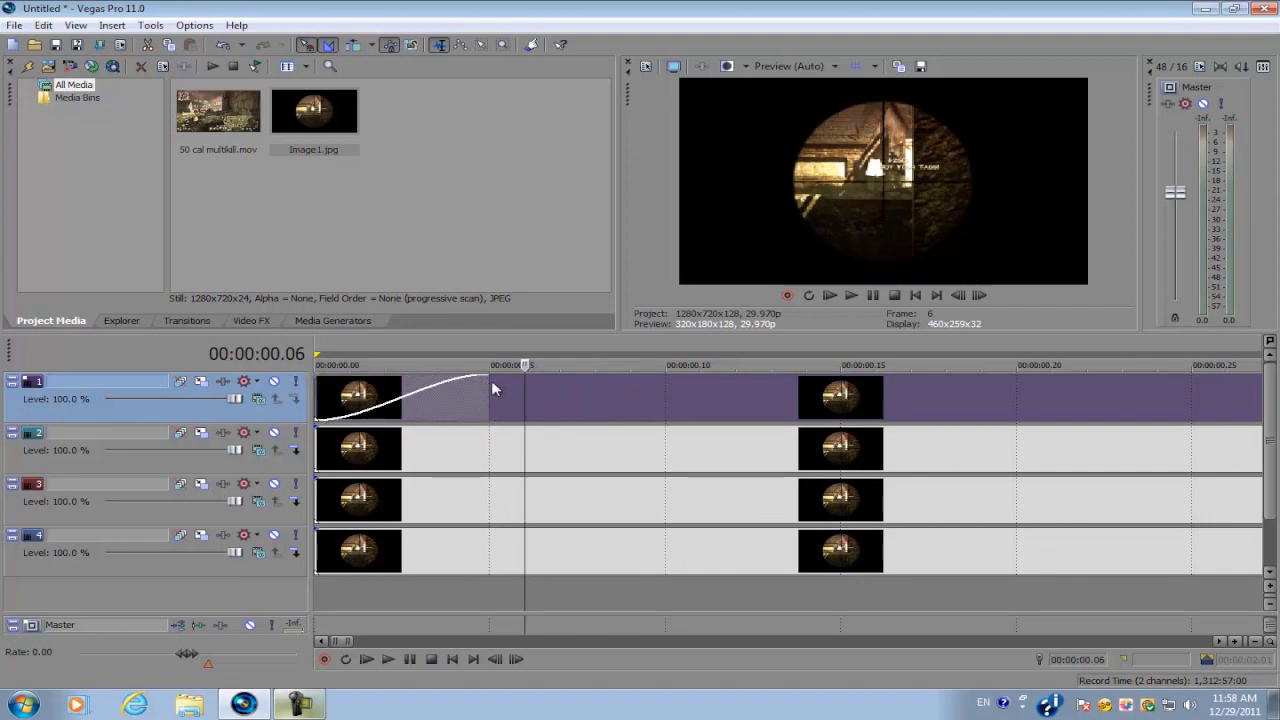
left_click(492, 387)
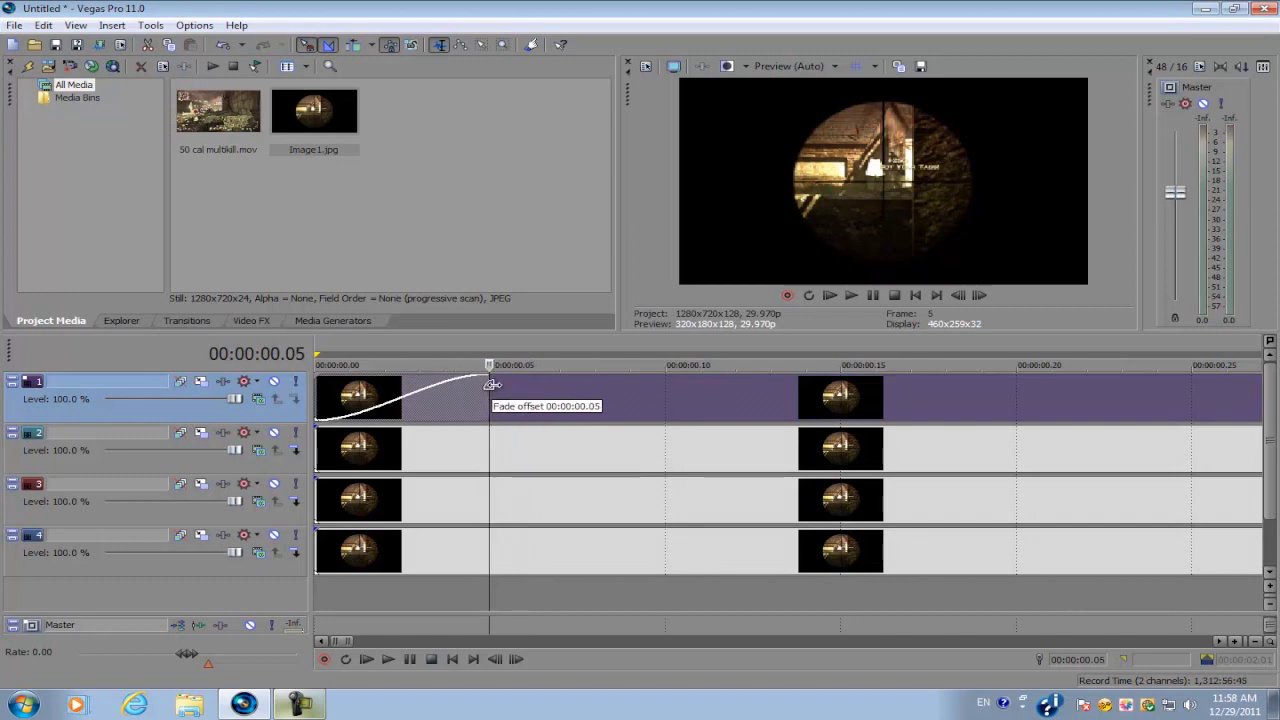
left_click_drag(314, 427, 487, 434)
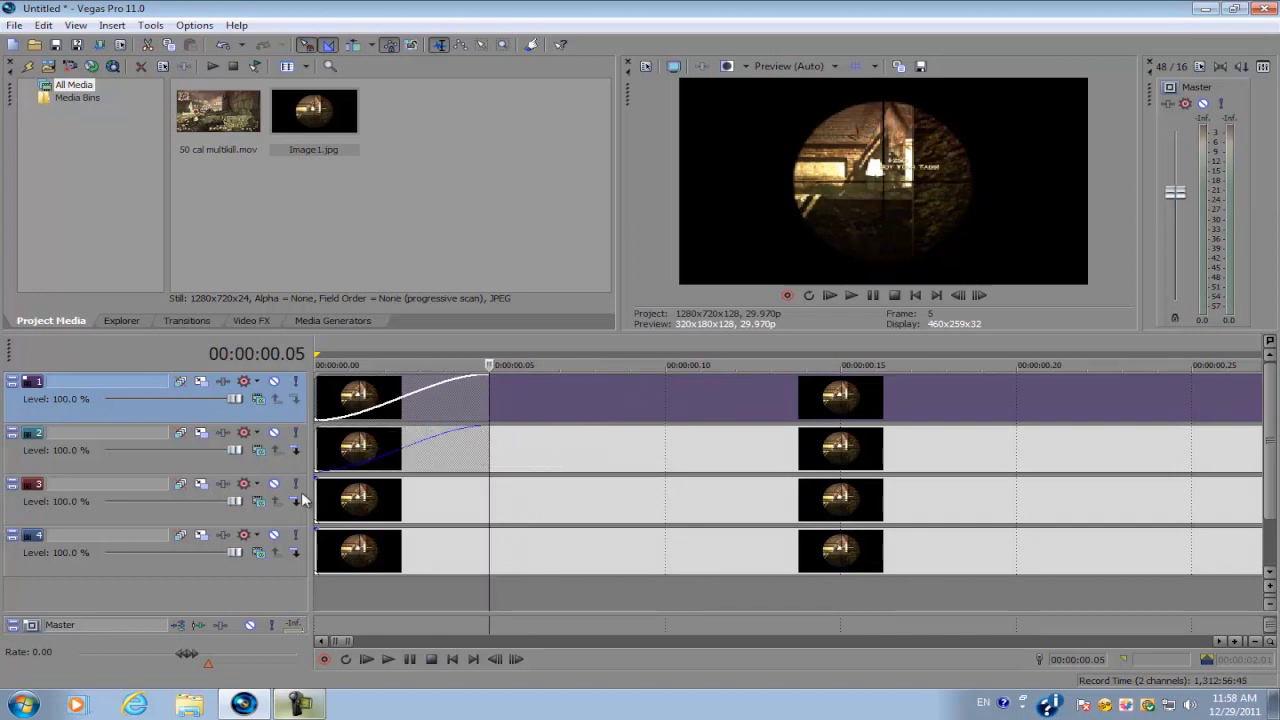
left_click_drag(314, 478, 487, 497)
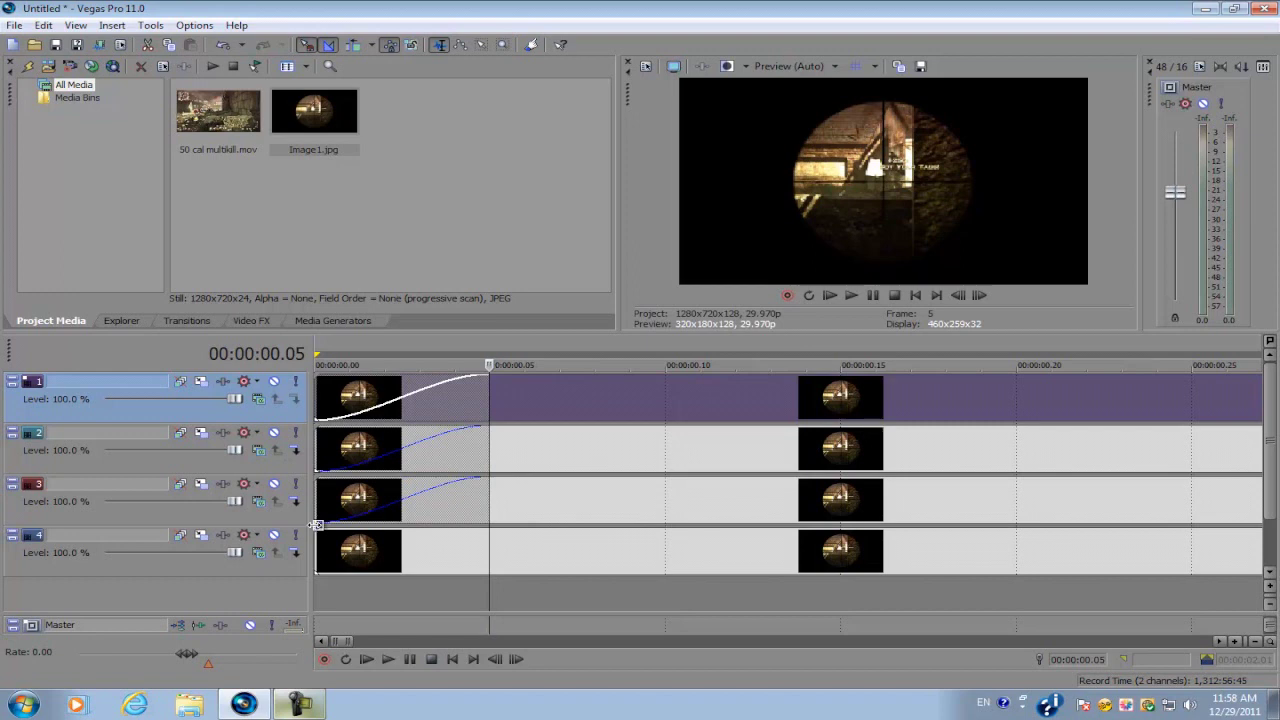
Open a file window and browse from the Desktop into the Test folder
scroll(390, 553, "down", 5)
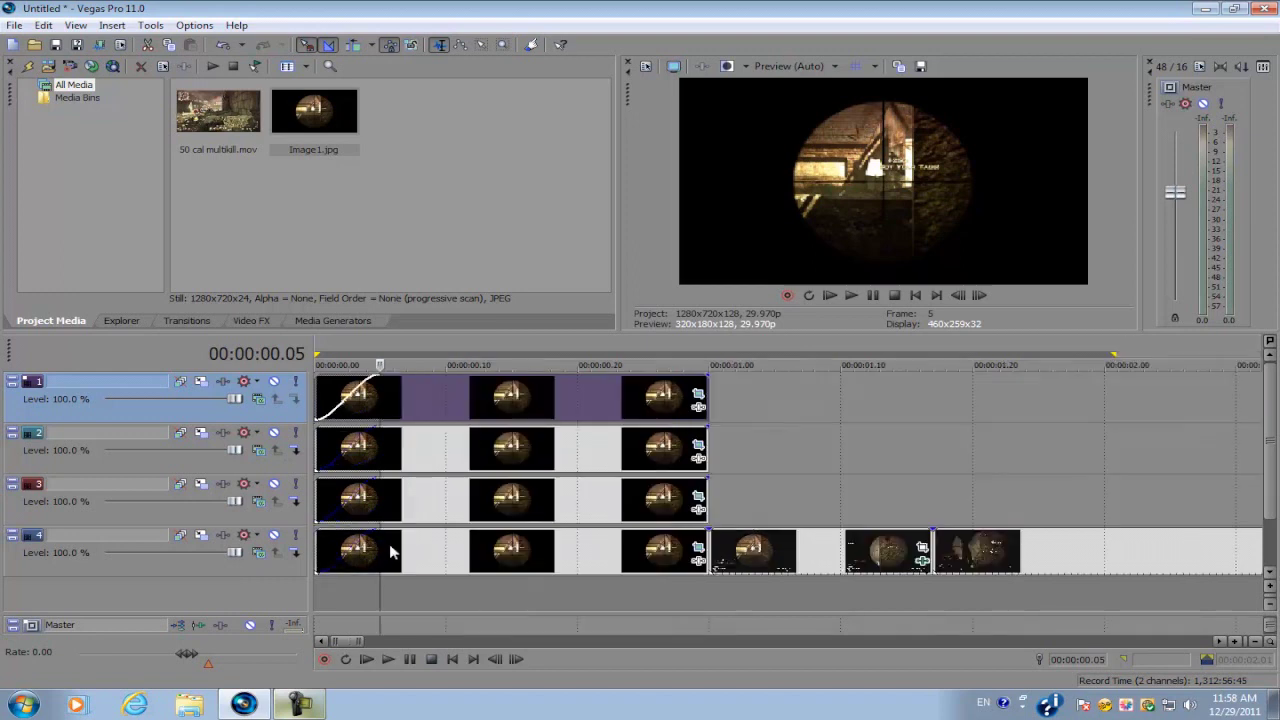
left_click(189, 704)
left_click(420, 196)
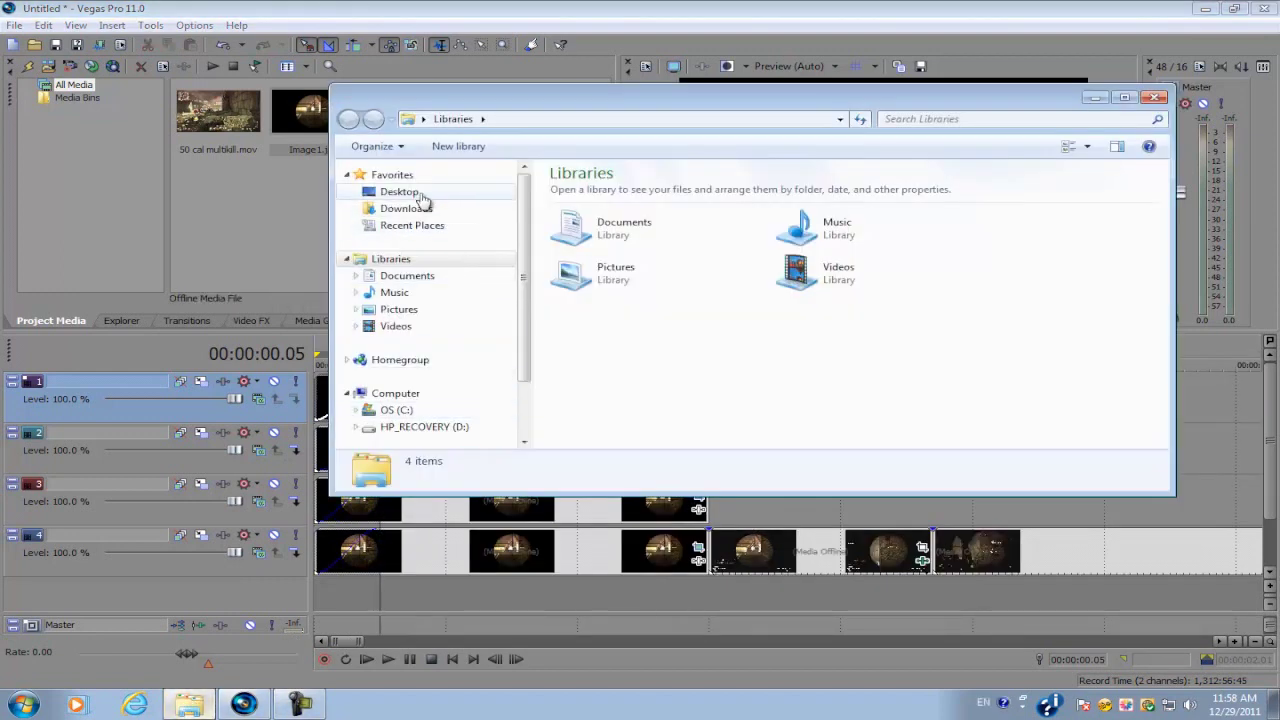
left_click(690, 325)
scroll(712, 372, "down", 15)
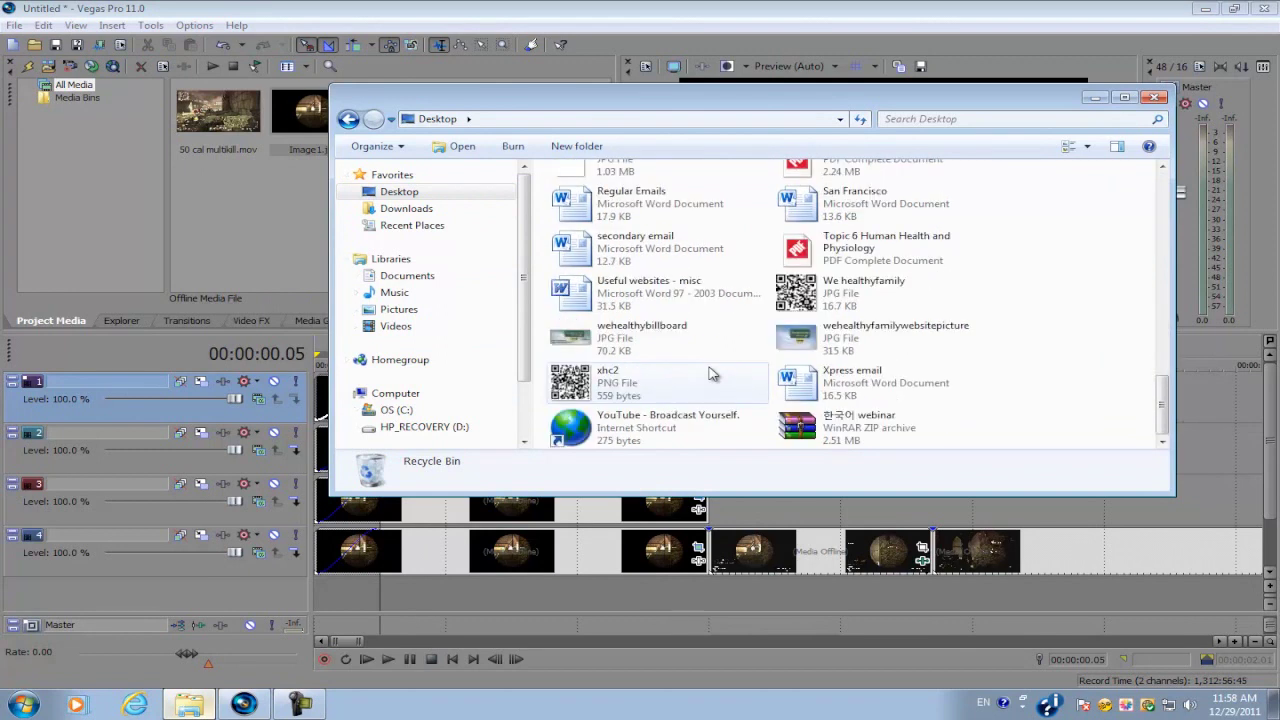
scroll(705, 374, "up", 10)
double_click(729, 186)
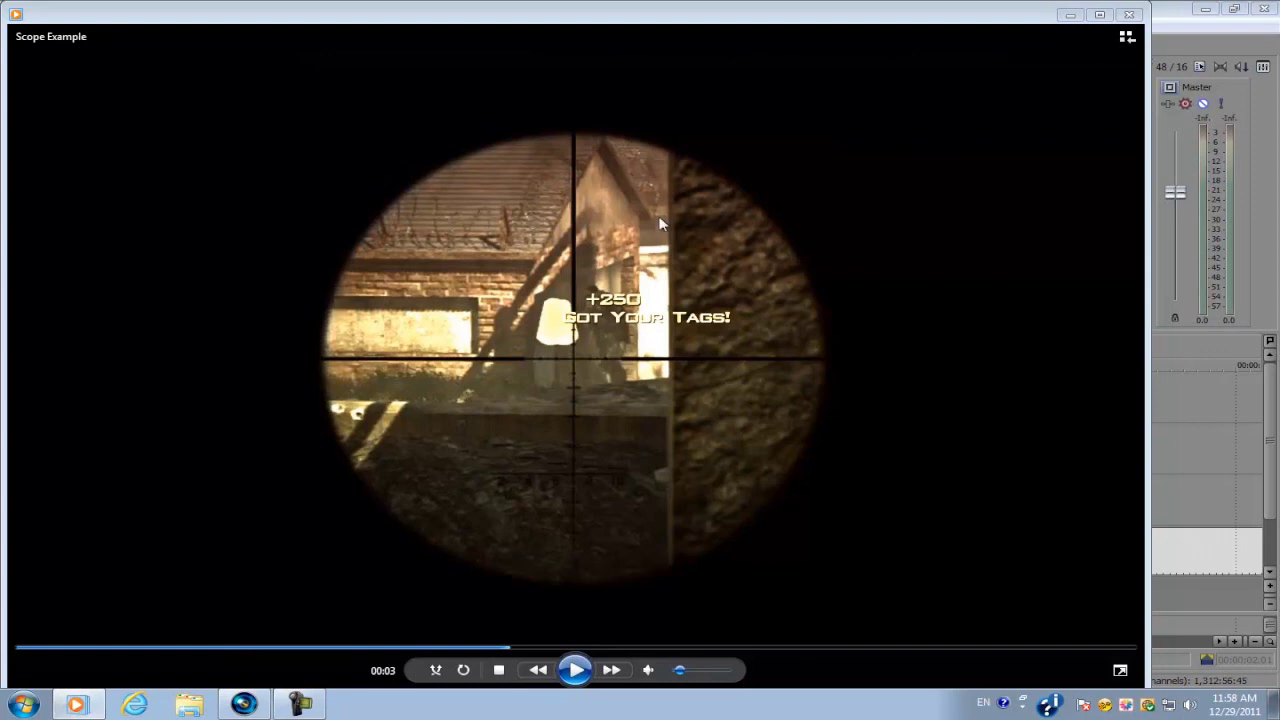
Replay the Scope Example video from 00:02 to 00:03, then close Windows Media Player
left_click_drag(445, 650, 371, 650)
left_click(585, 673)
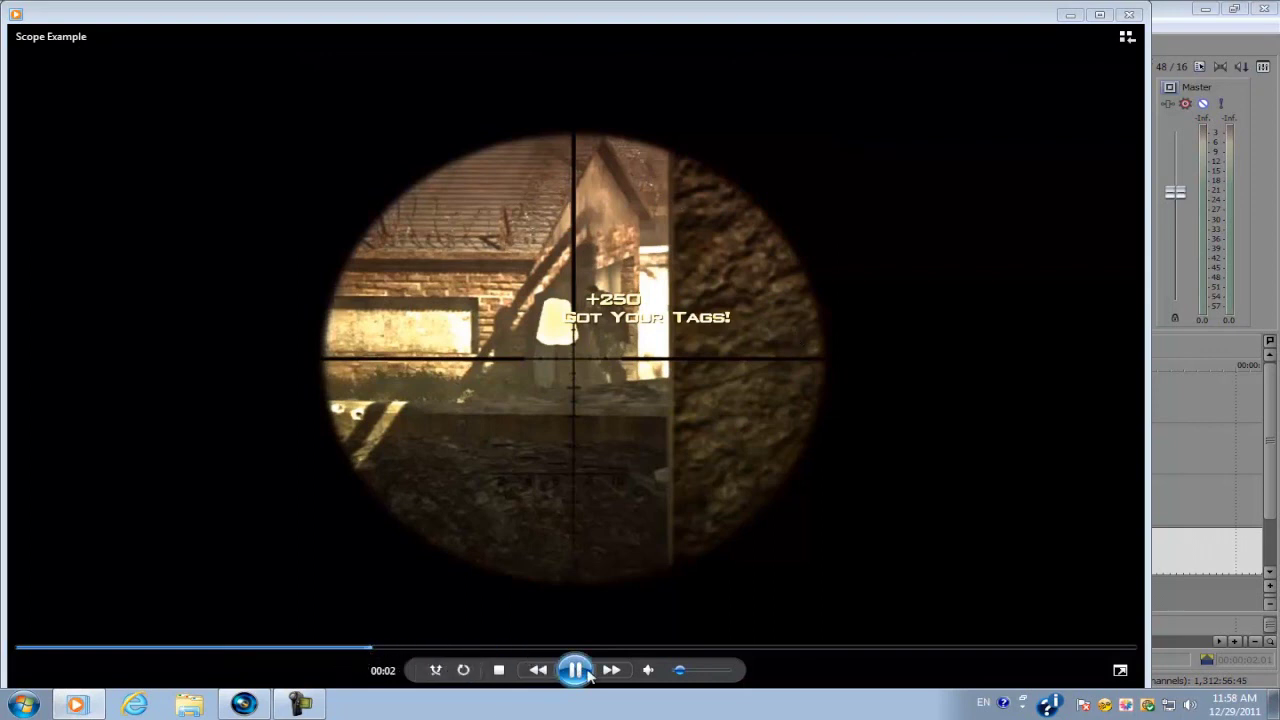
left_click(585, 671)
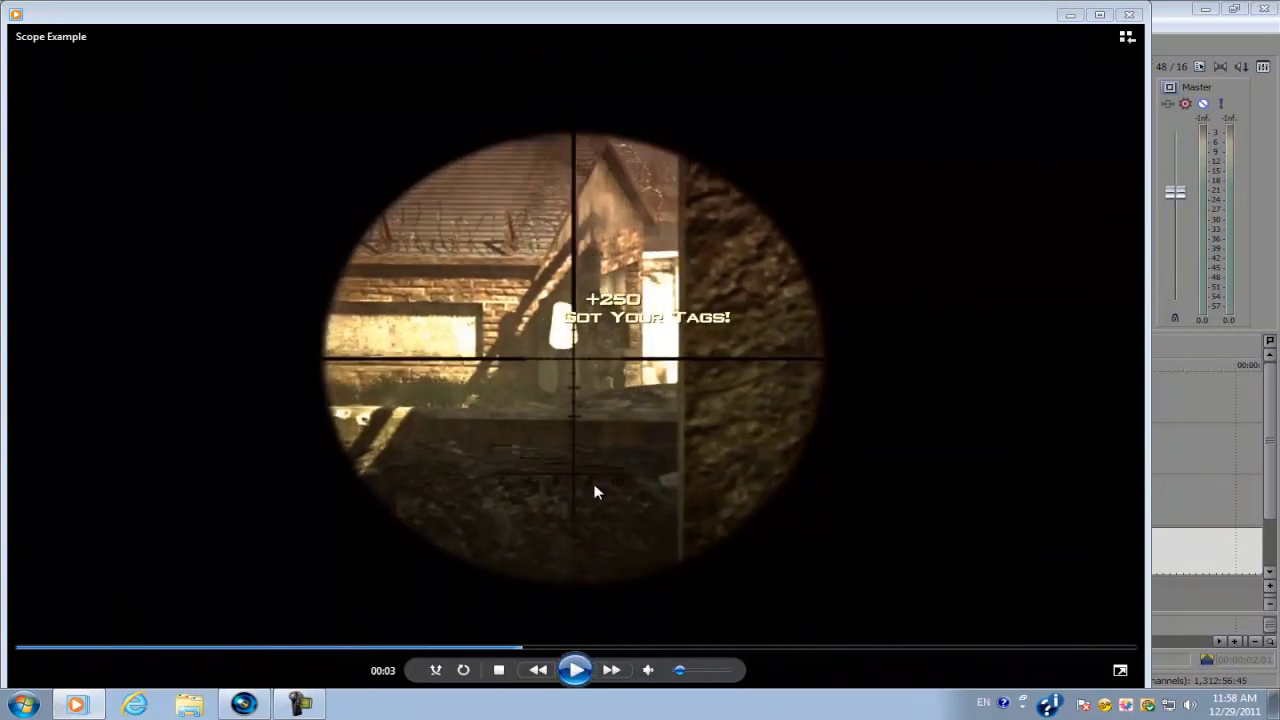
left_click(1129, 14)
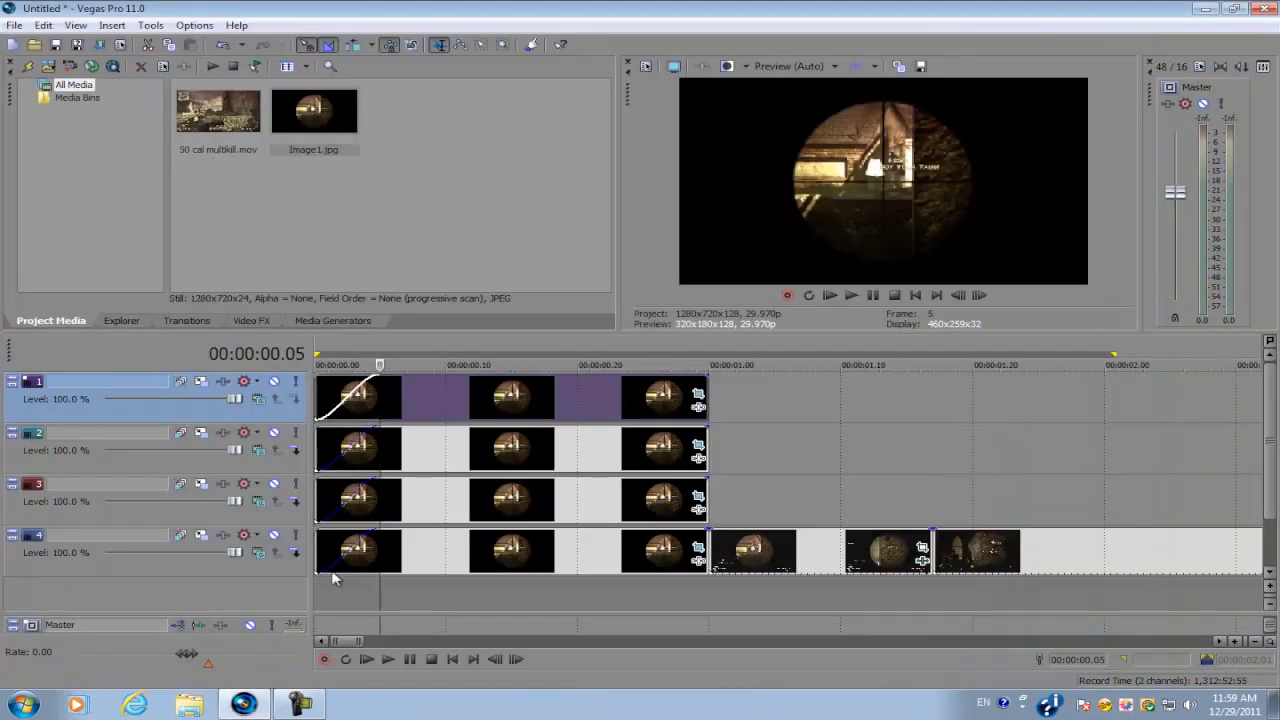
scroll(378, 560, "up", 3)
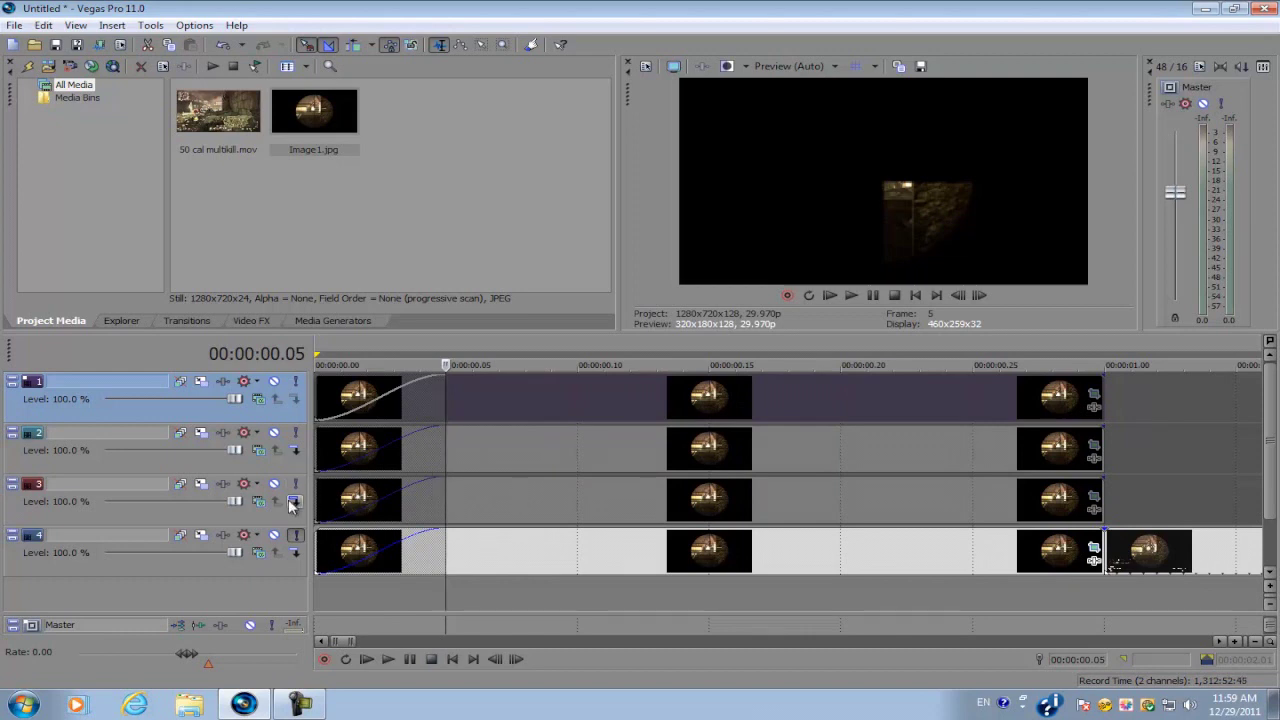
left_click(295, 535)
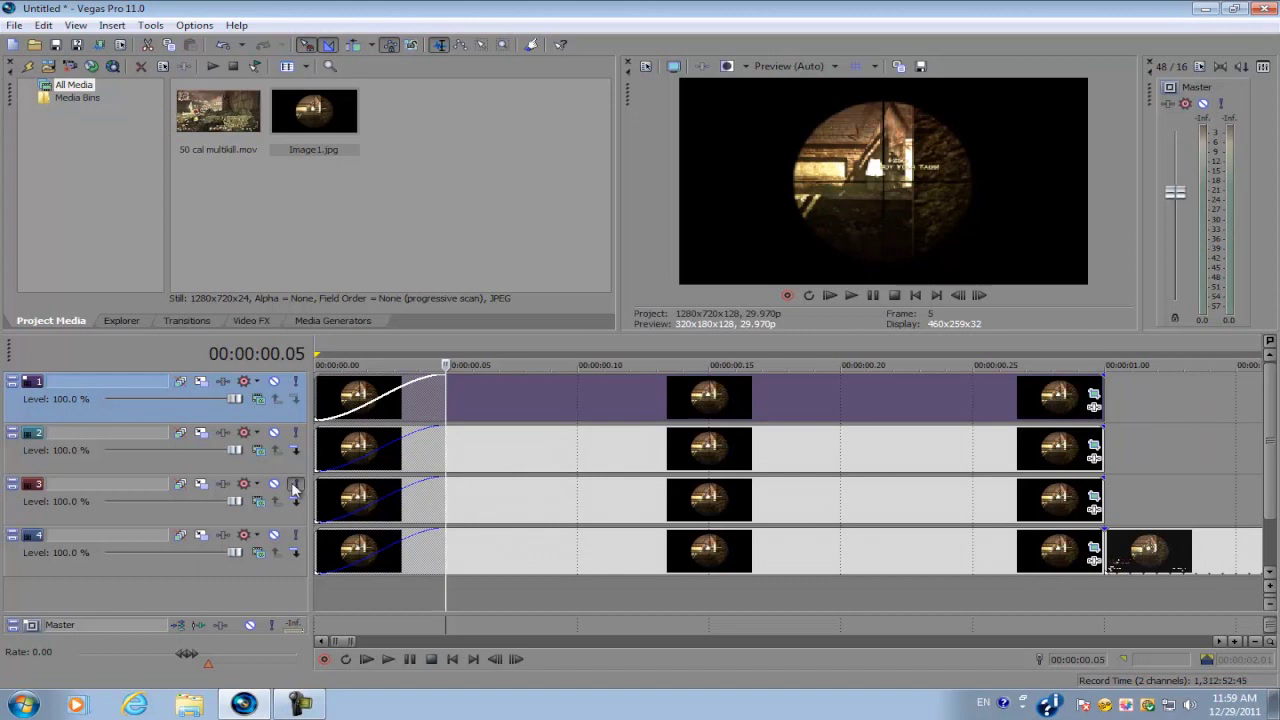
left_click(295, 484)
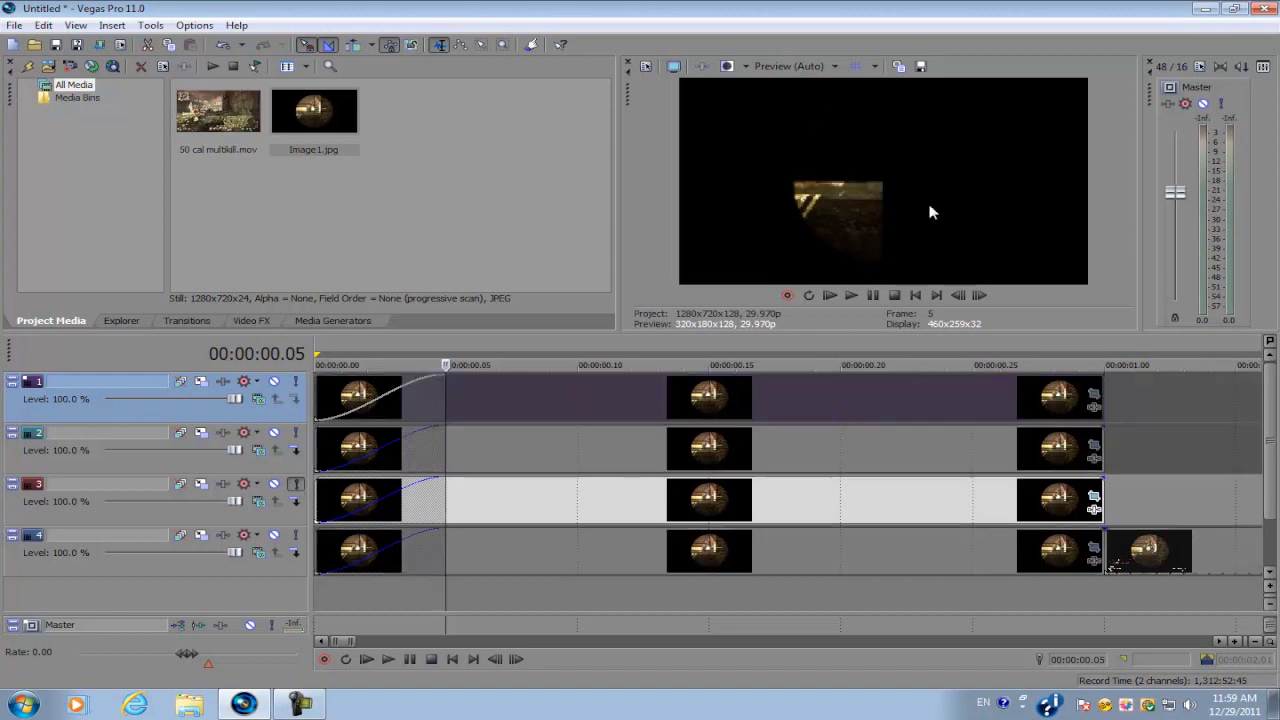
left_click(295, 484)
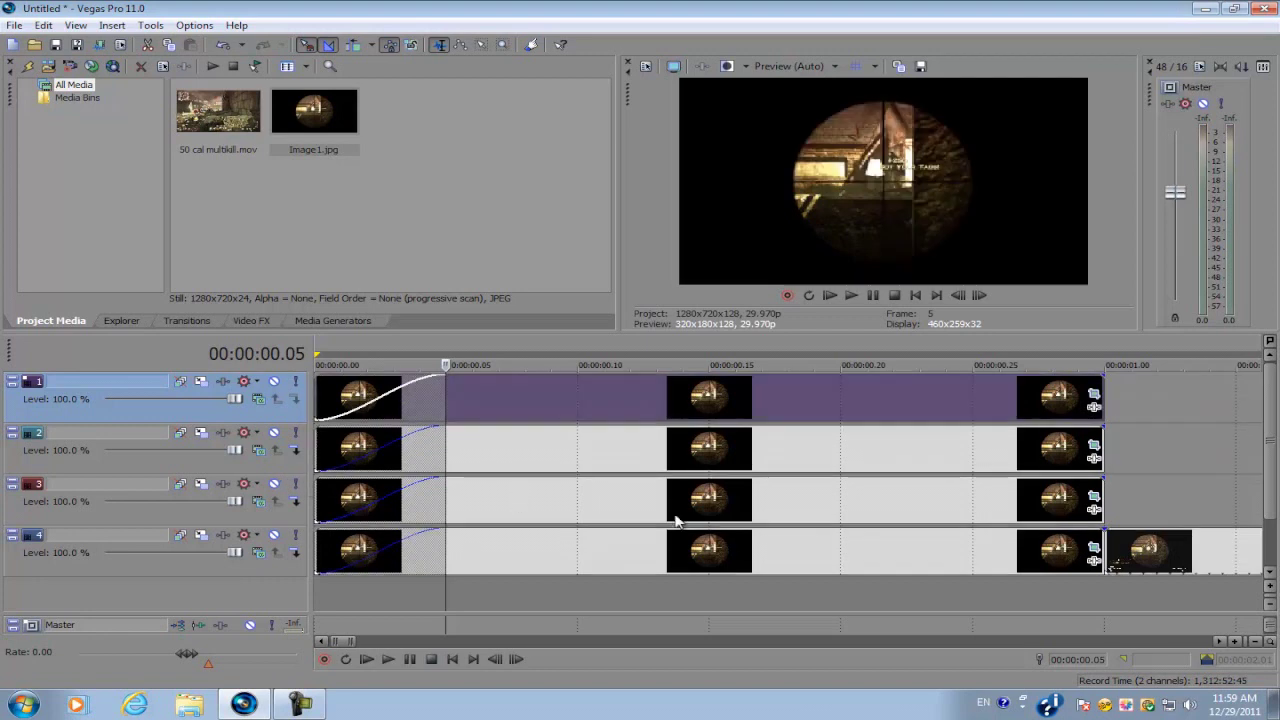
left_click(1095, 498)
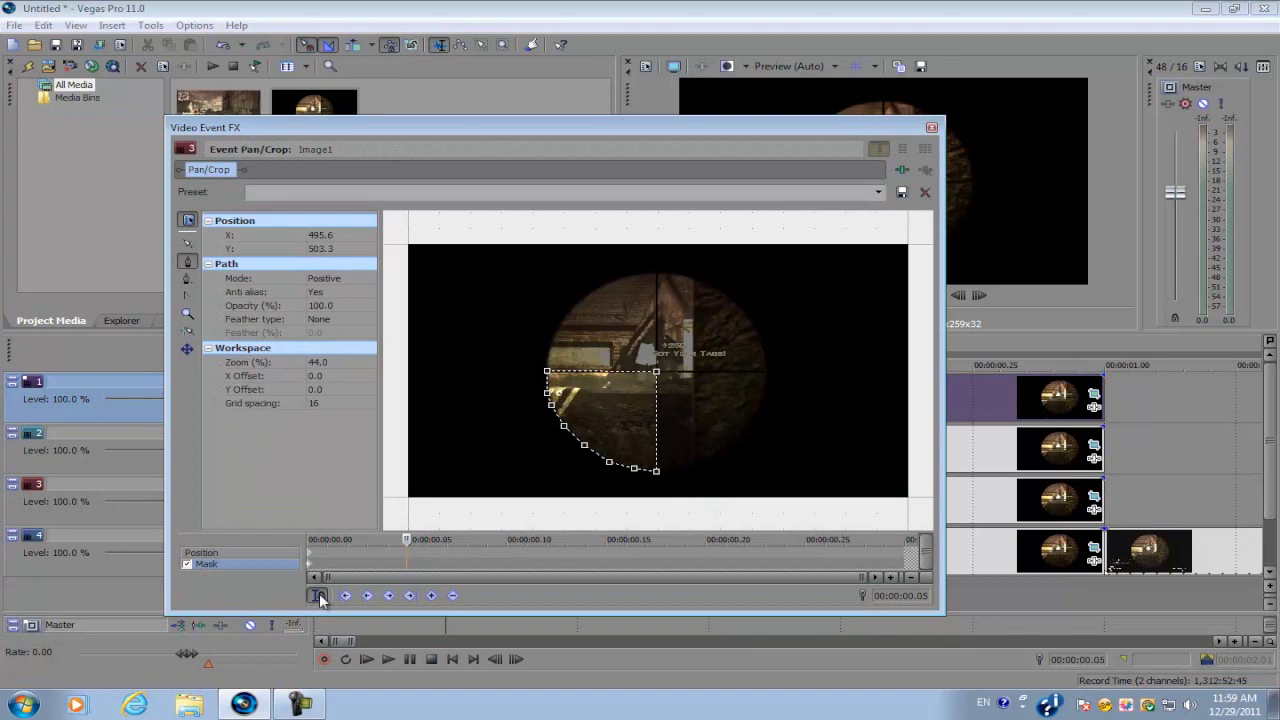
Sync the mask editor's cursor with the timeline and add a mask keyframe at 00:00:00.05
left_click(318, 596)
left_click_drag(572, 134, 1074, 209)
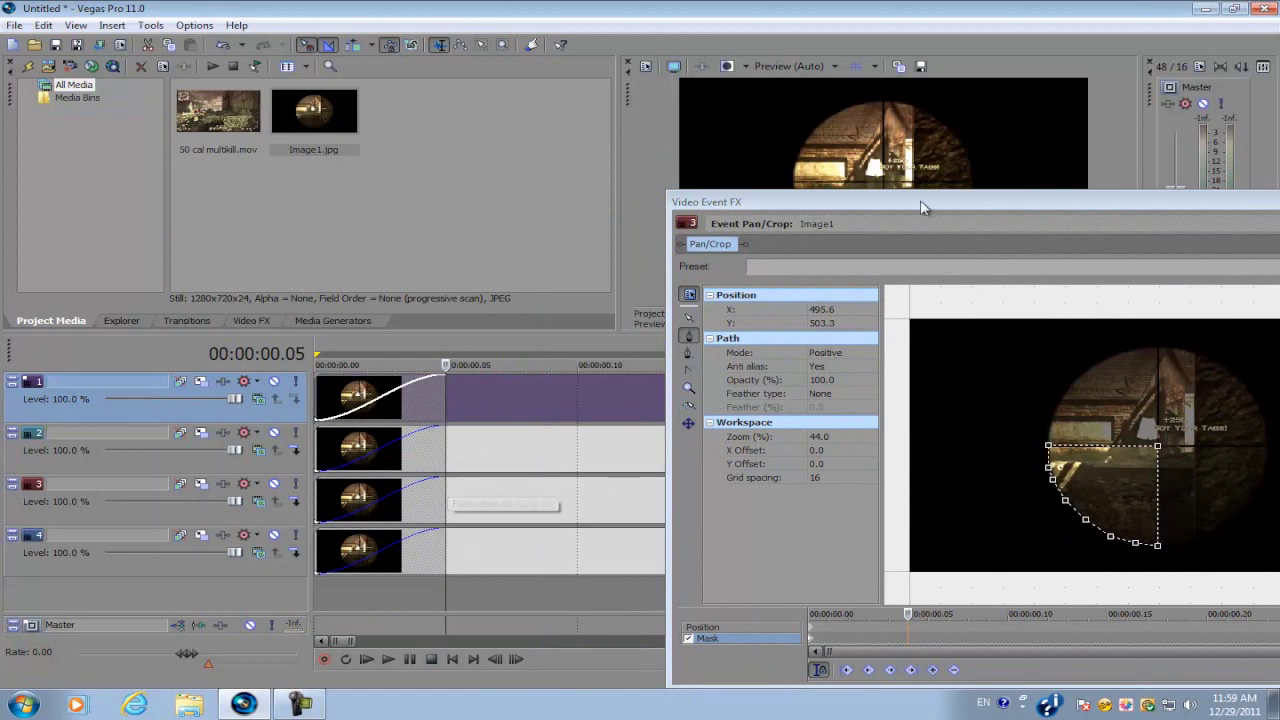
left_click_drag(920, 203, 390, 134)
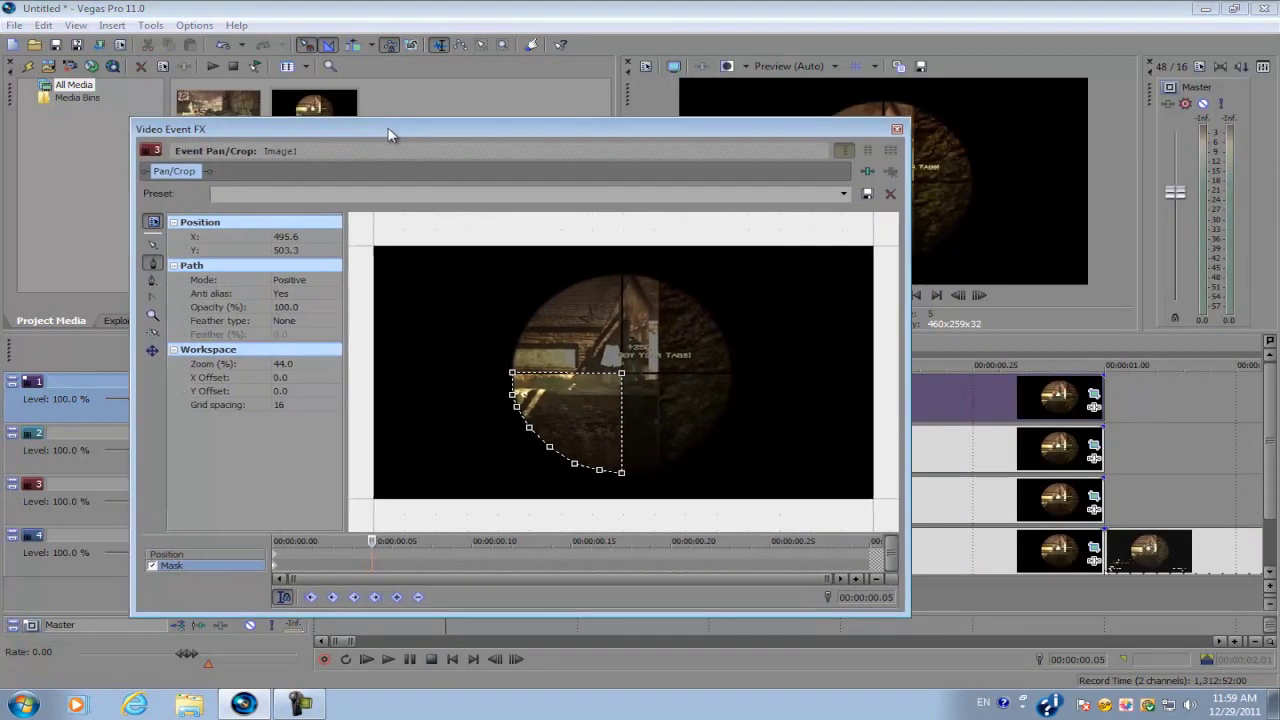
left_click(398, 598)
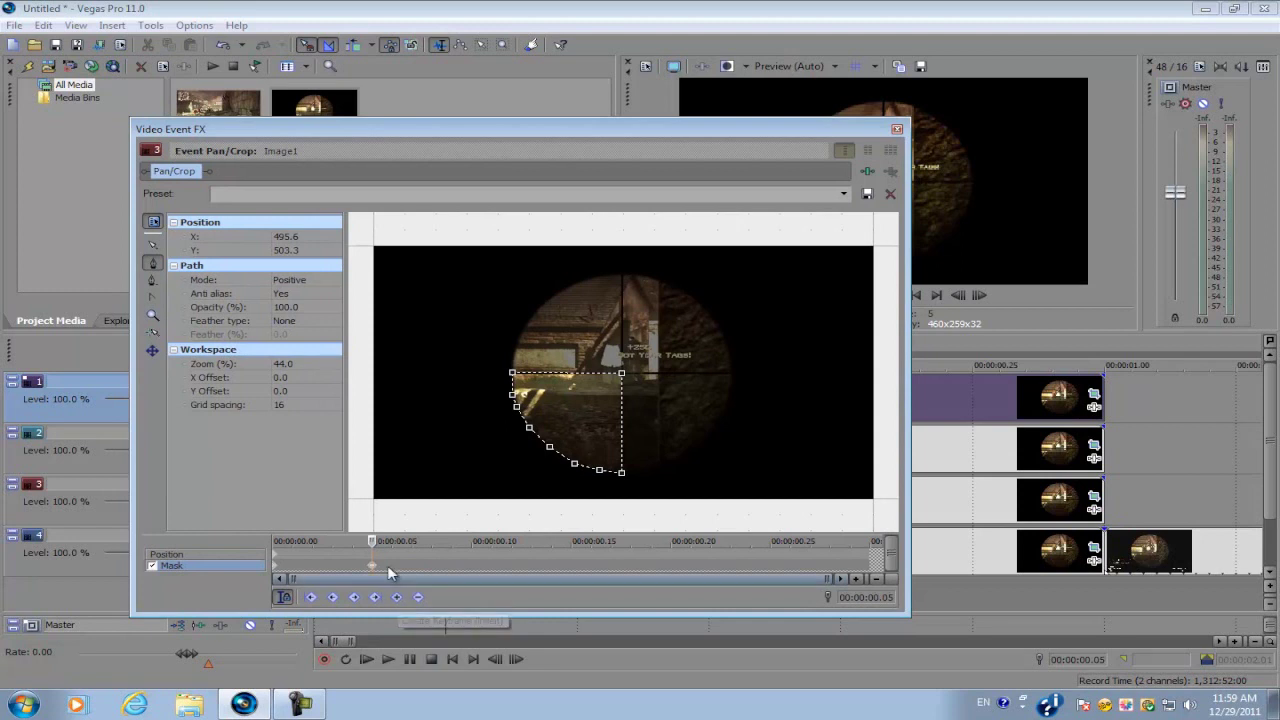
Switch the Pan/Crop editor from the Mask row back to Position editing
left_click(276, 555)
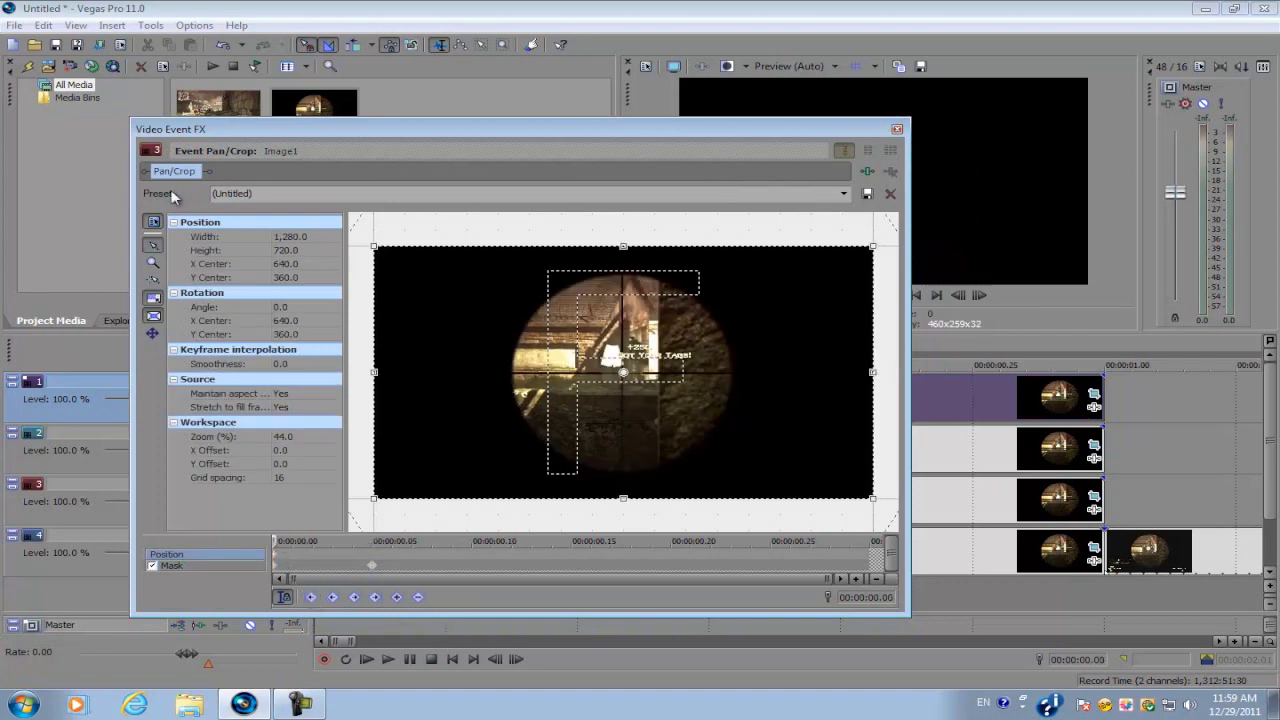
left_click(278, 570)
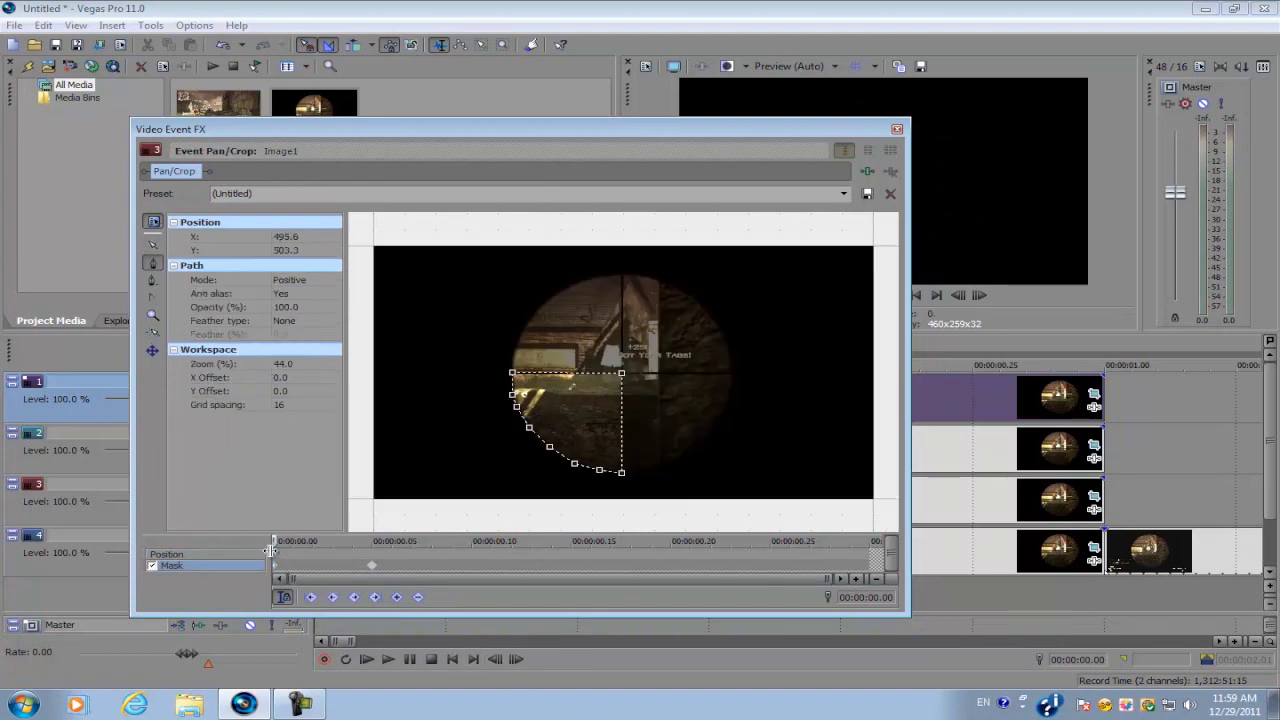
left_click(276, 554)
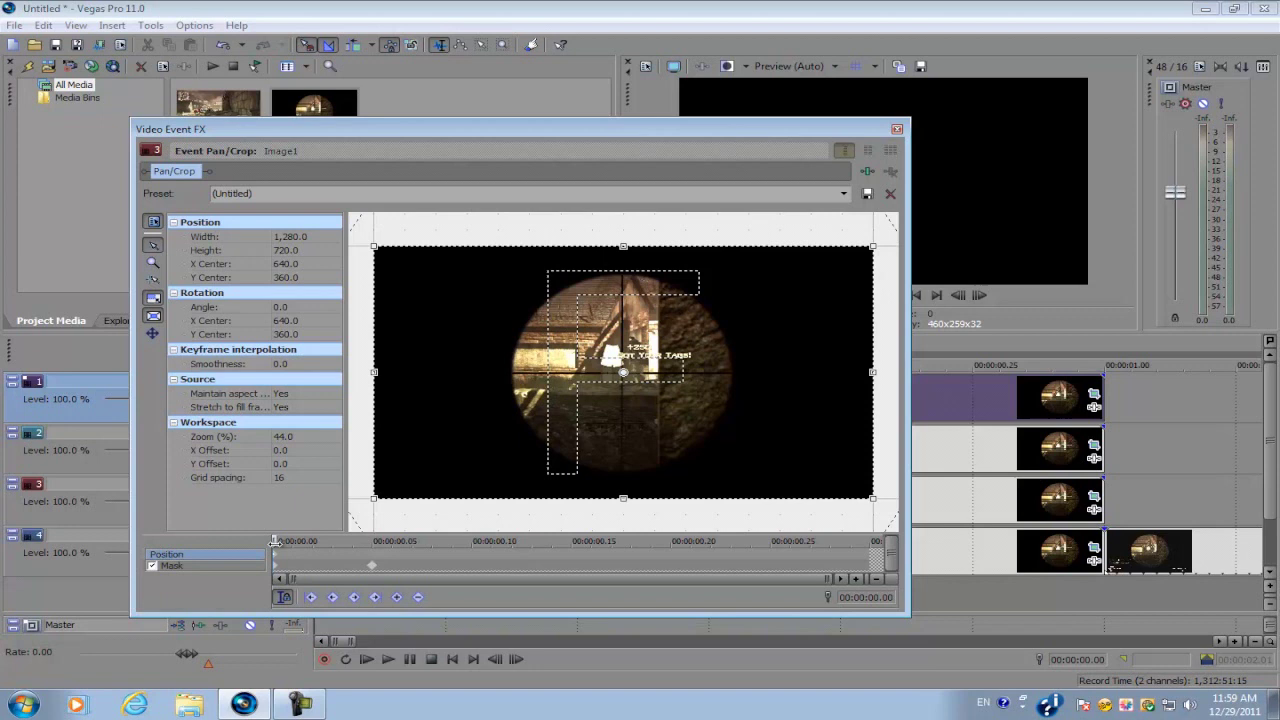
Add a Position keyframe at 00:00:00.05, then move the cursor to 00:00:00.27
left_click_drag(276, 541, 371, 541)
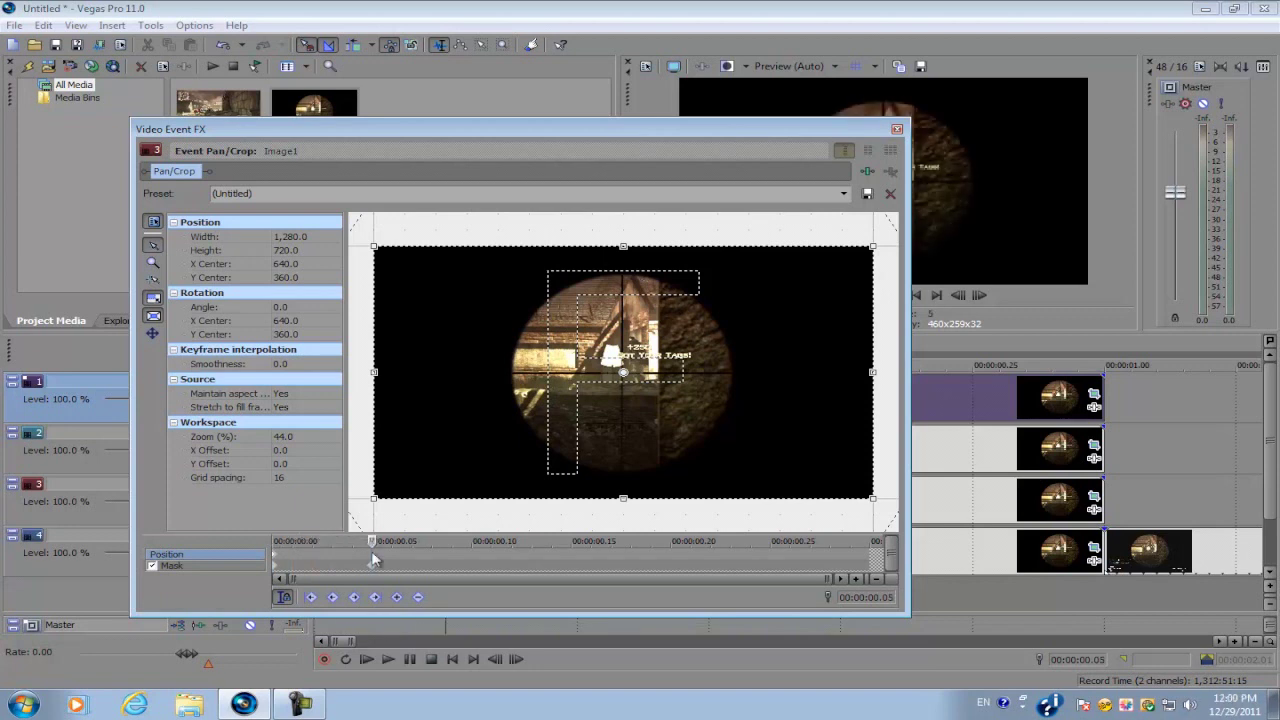
left_click(396, 597)
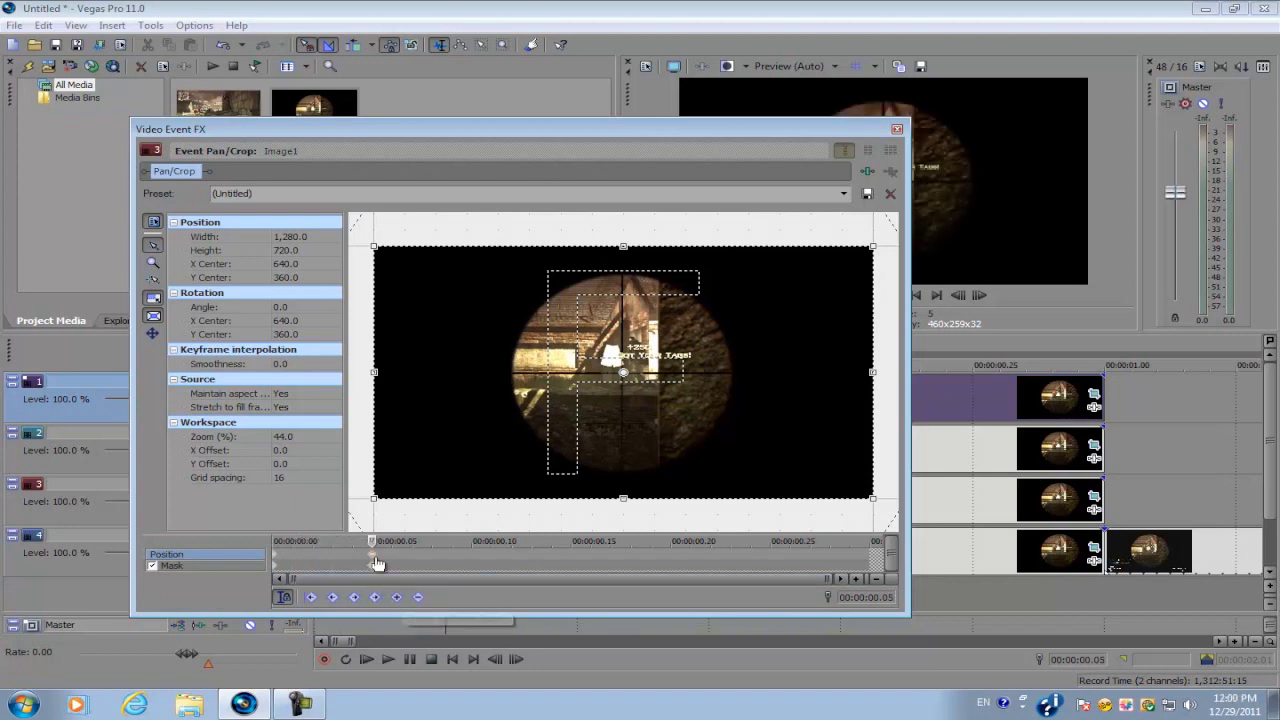
left_click_drag(369, 540, 810, 541)
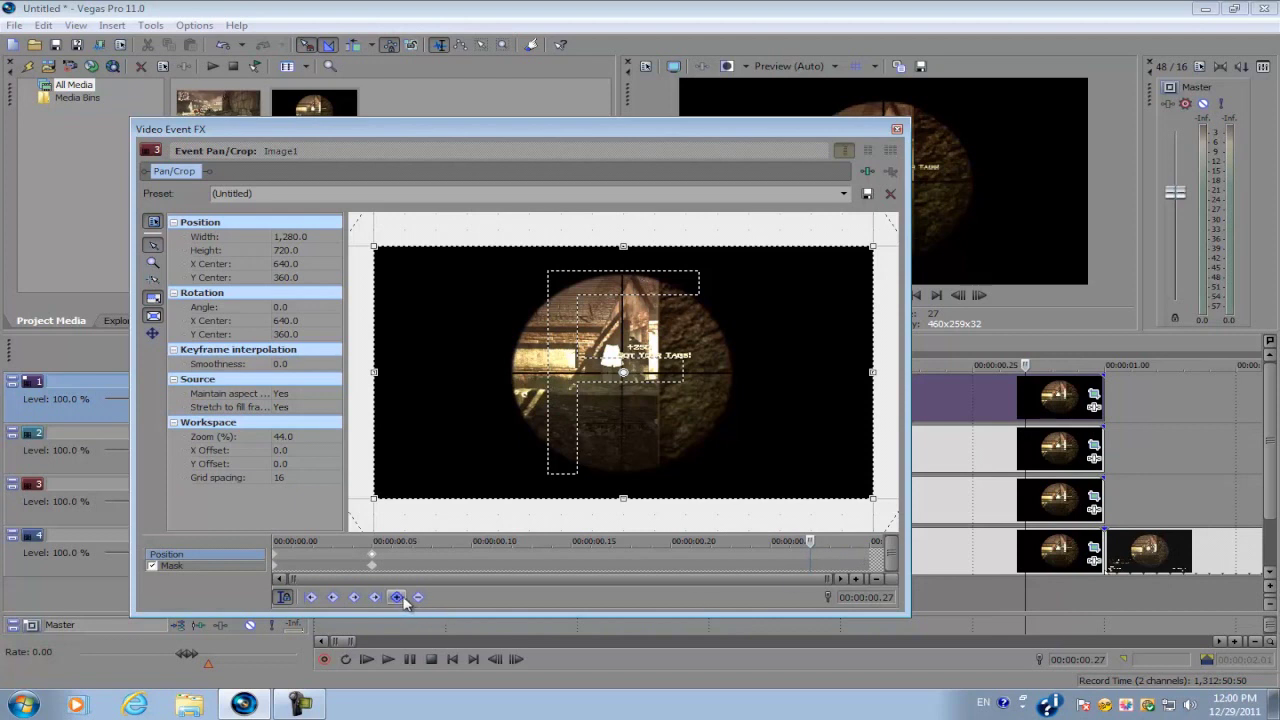
Set Image1's frame rotation angle to 90° at the 00:00:00.05 keyframe and close the FX window
left_click(373, 557)
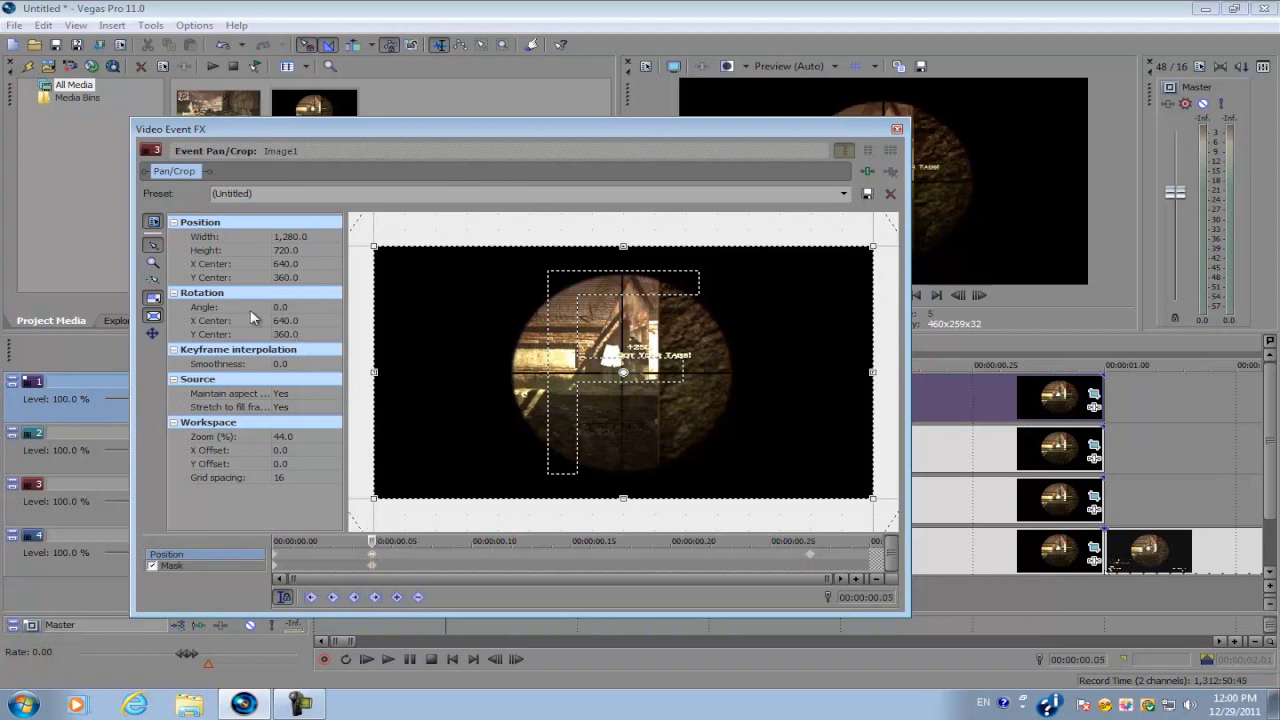
left_click(284, 308)
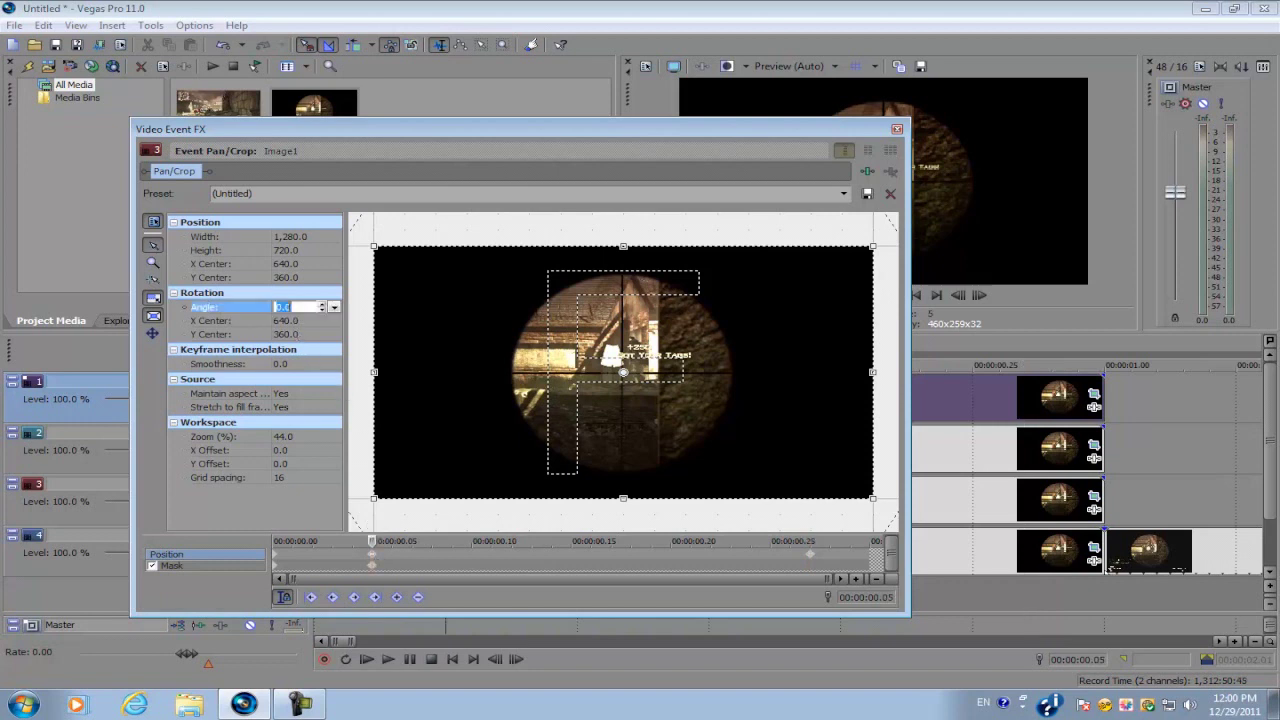
key("Return")
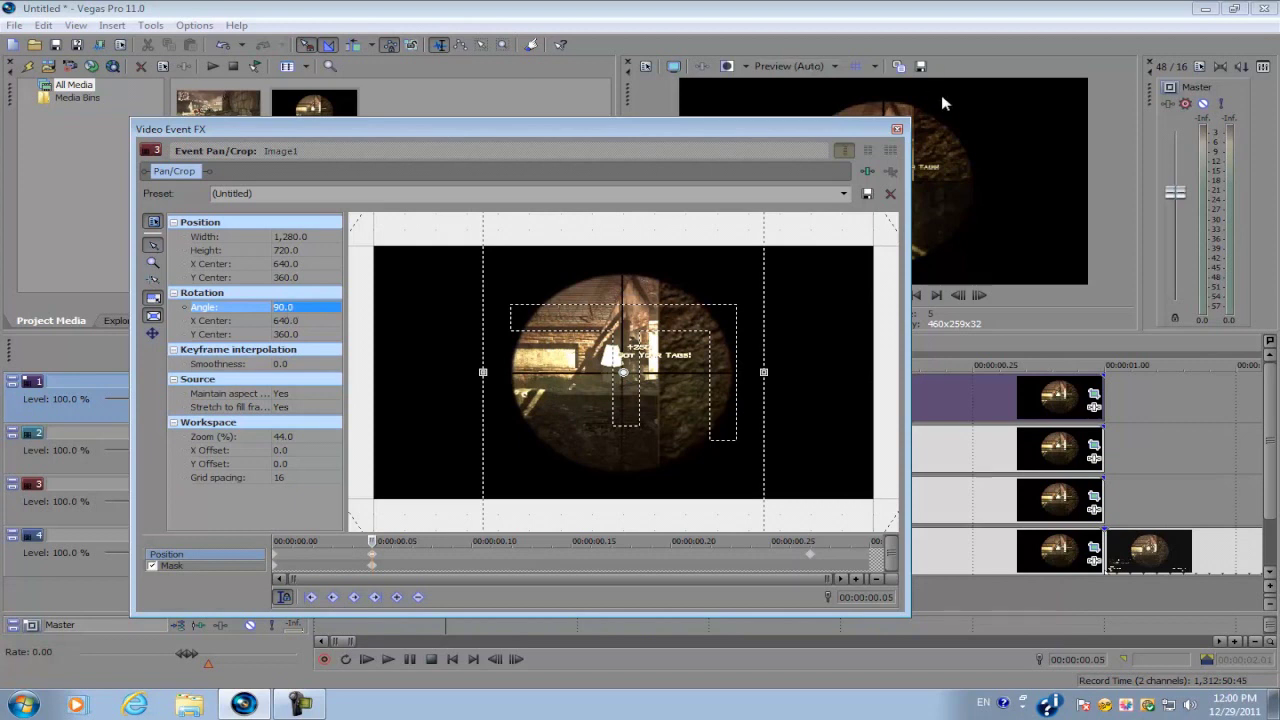
left_click(897, 130)
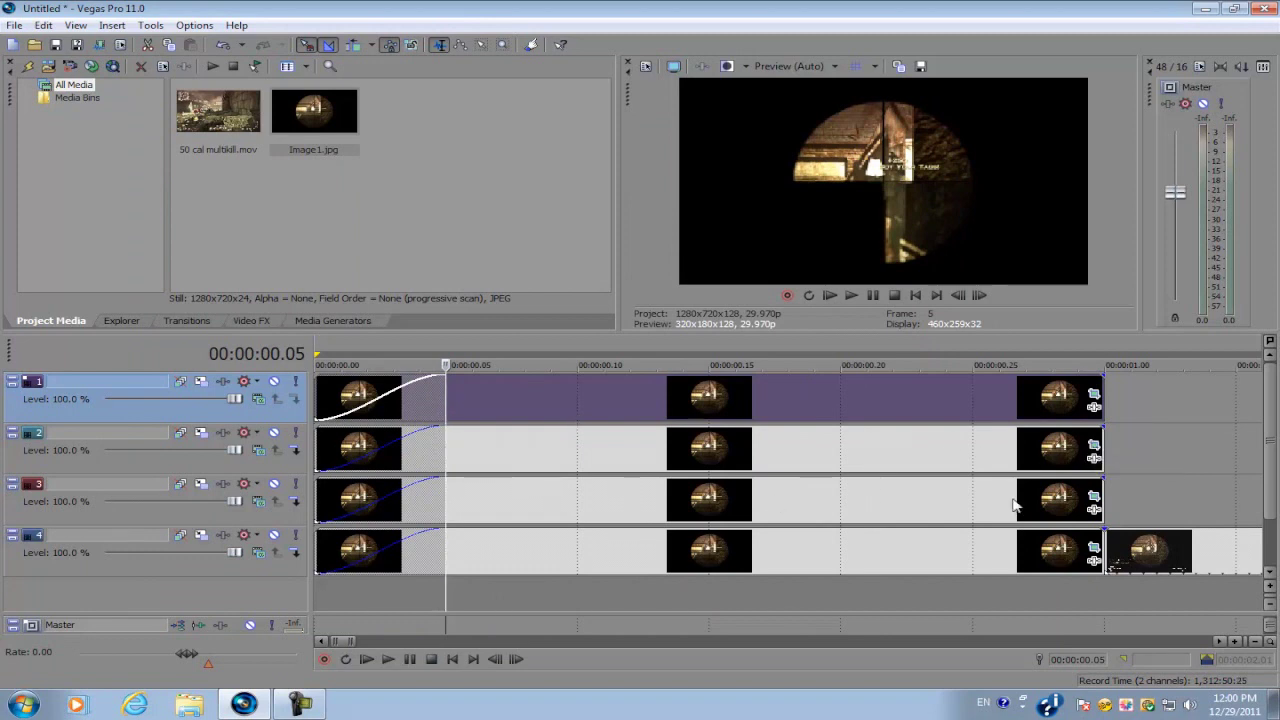
Open track 2's Event Pan/Crop in Position mode and move the cursor to 00:00:00.05
left_click(1094, 443)
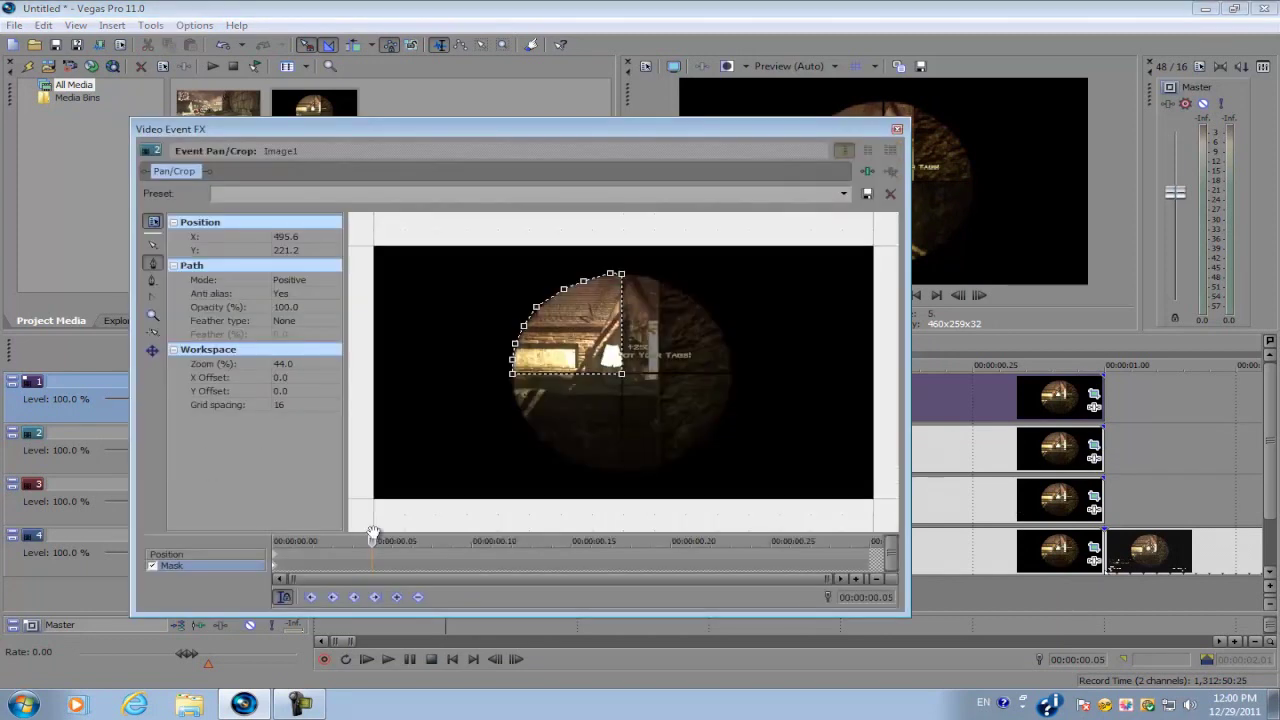
left_click(373, 551)
left_click(630, 545)
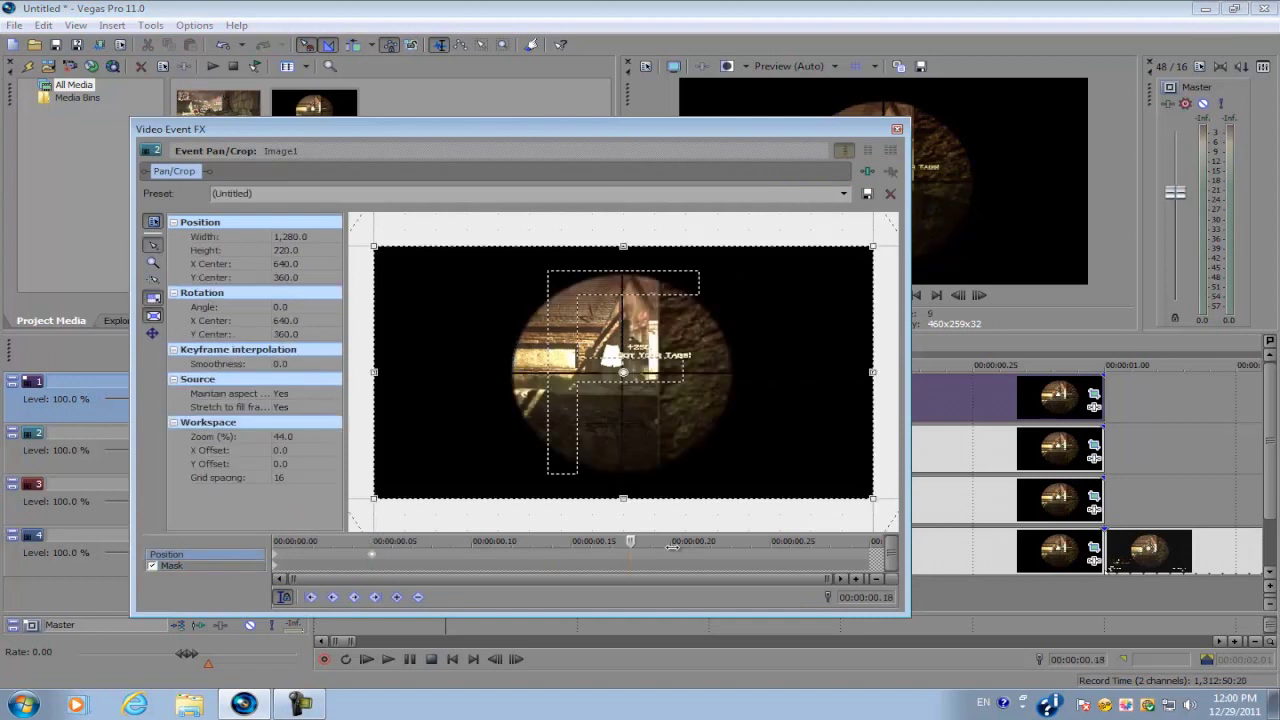
left_click_drag(673, 546, 380, 541)
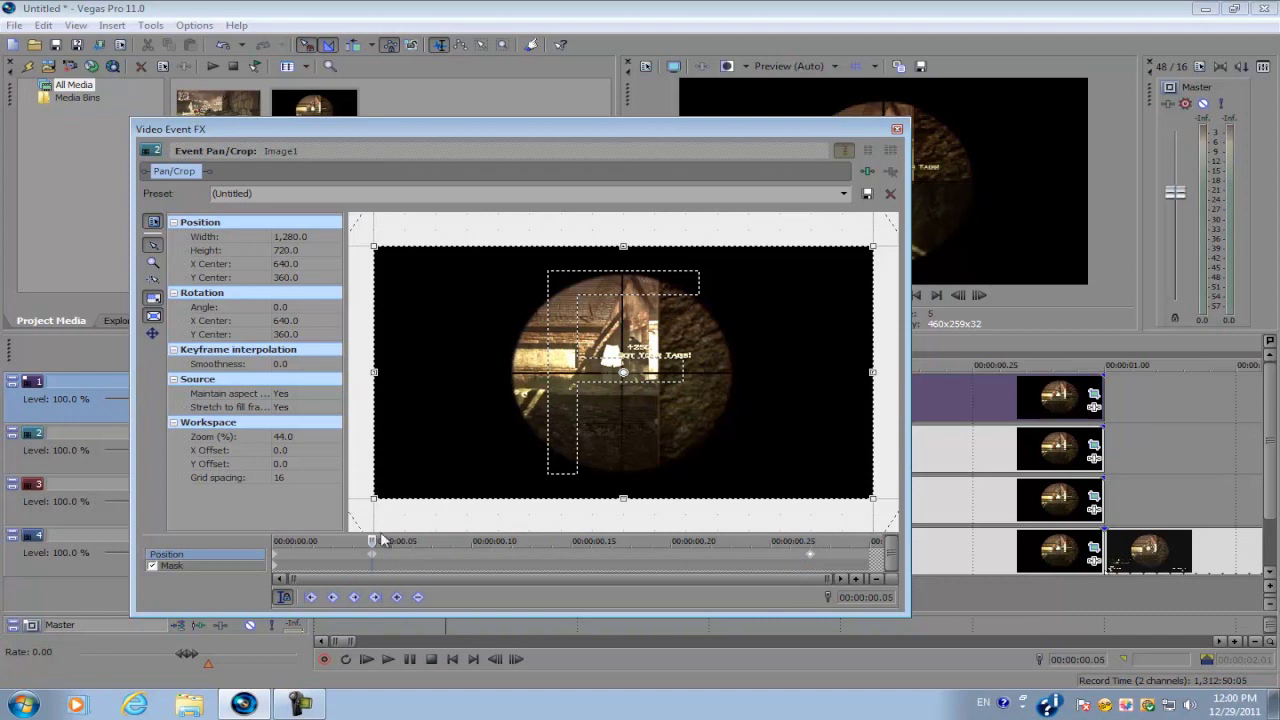
Set track 2's frame rotation angle to 180°, briefly soloing the track to check it
left_click(283, 308)
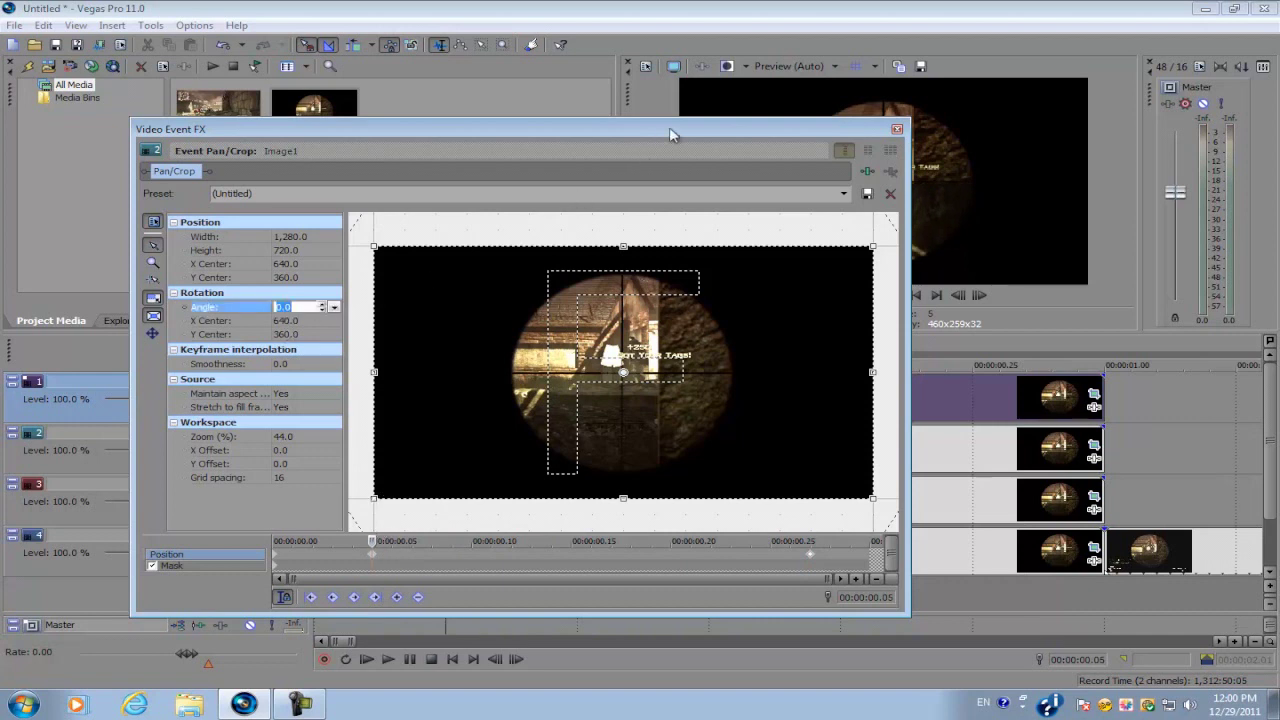
left_click_drag(671, 135, 861, 511)
left_click(297, 435)
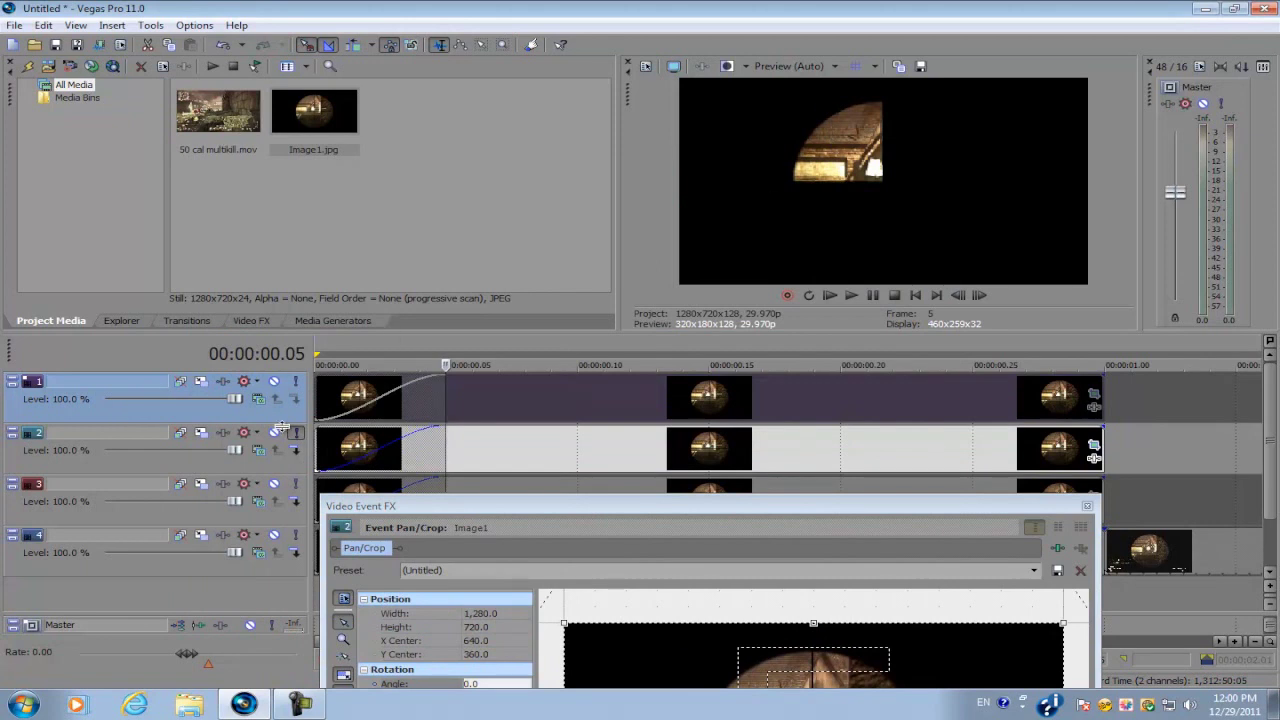
left_click(297, 435)
left_click_drag(466, 505, 288, 146)
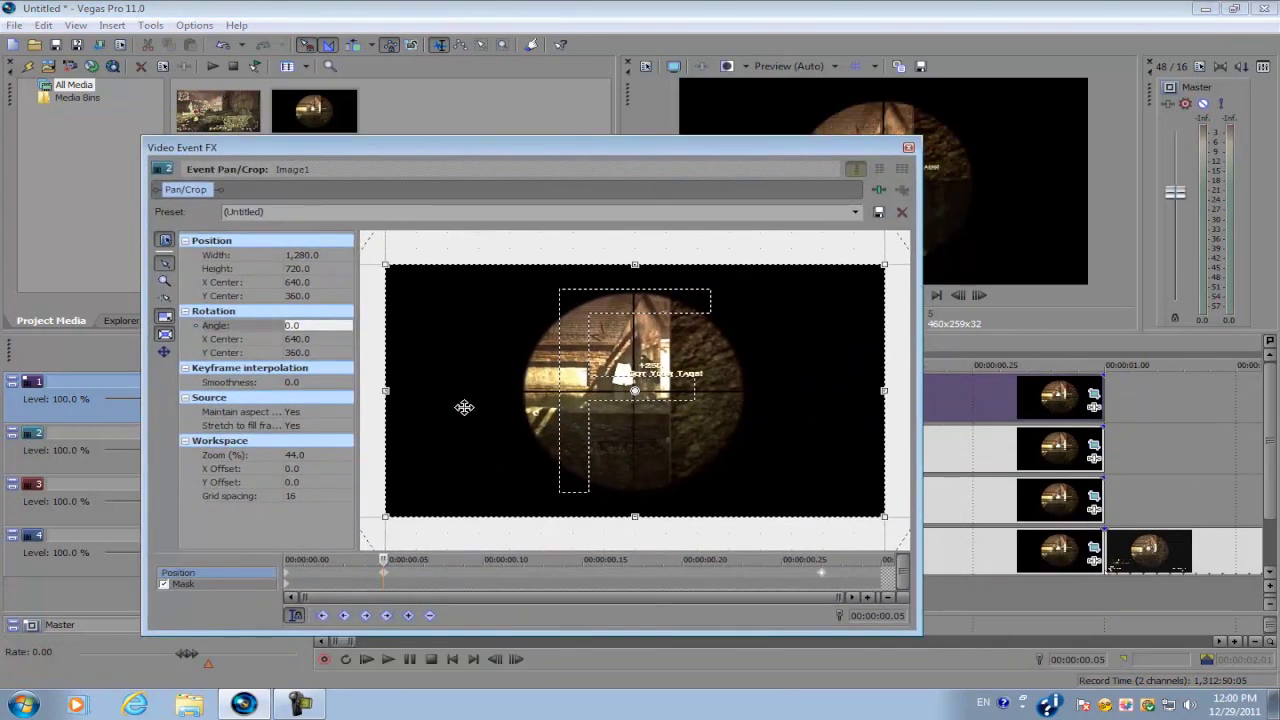
left_click(311, 326)
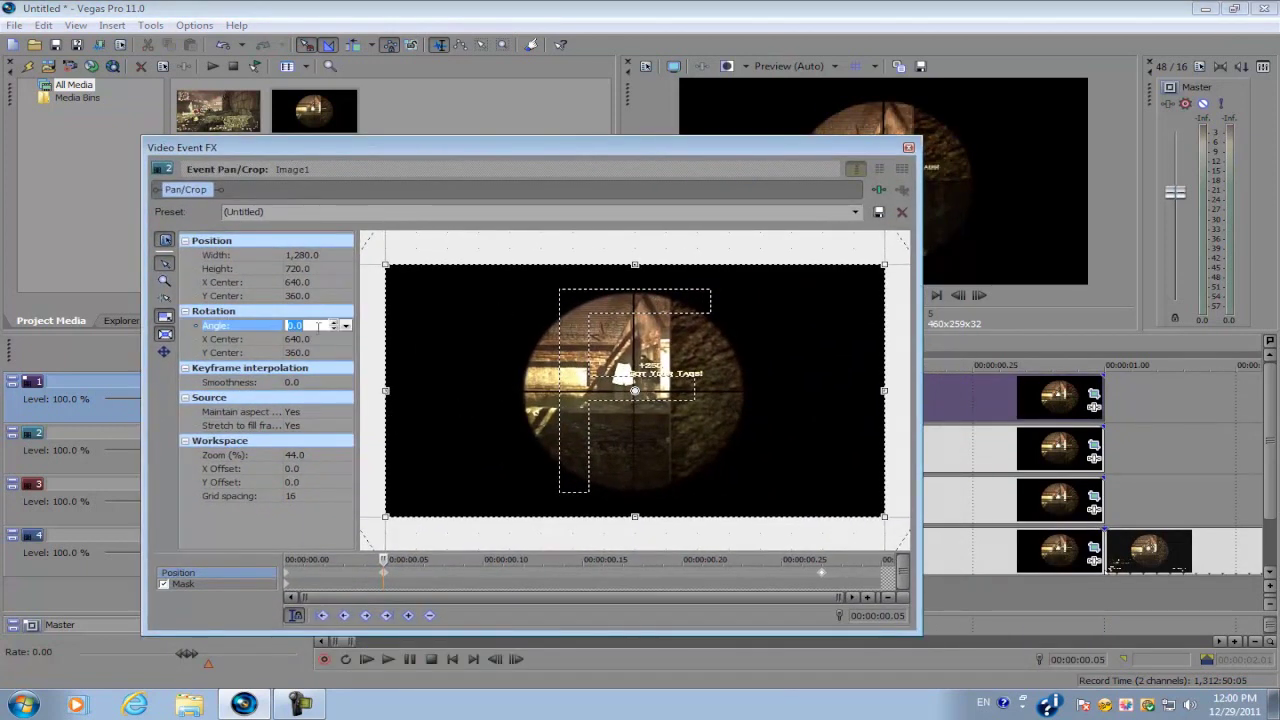
type("180")
key("Return")
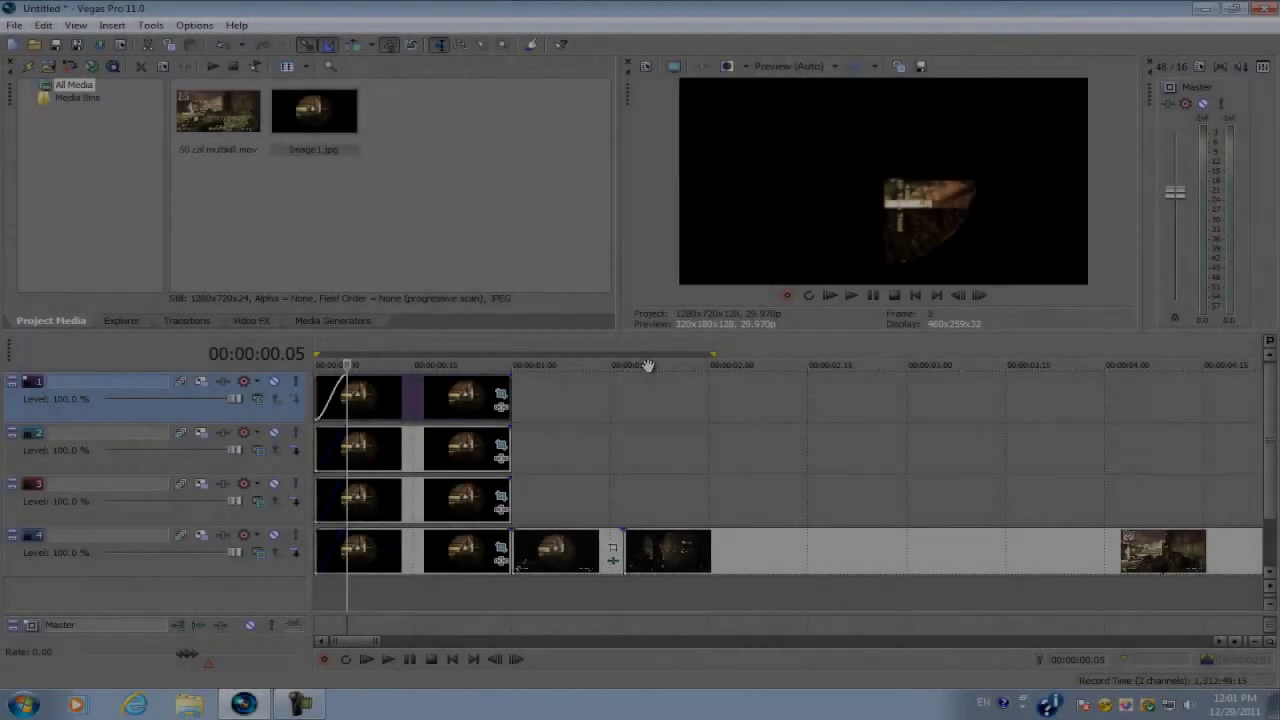
Zoom into the timeline start and play the first two seconds to preview the scope-in
key("space")
scroll(645, 420, "up", 3)
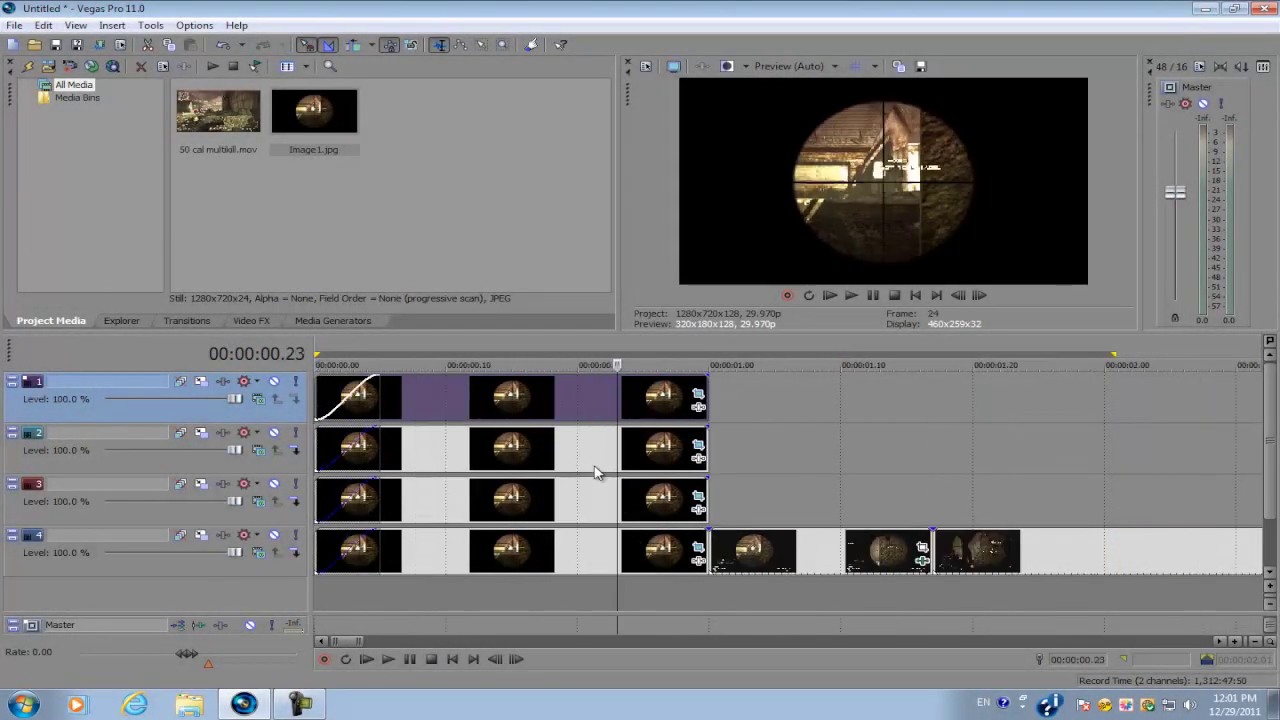
key("space")
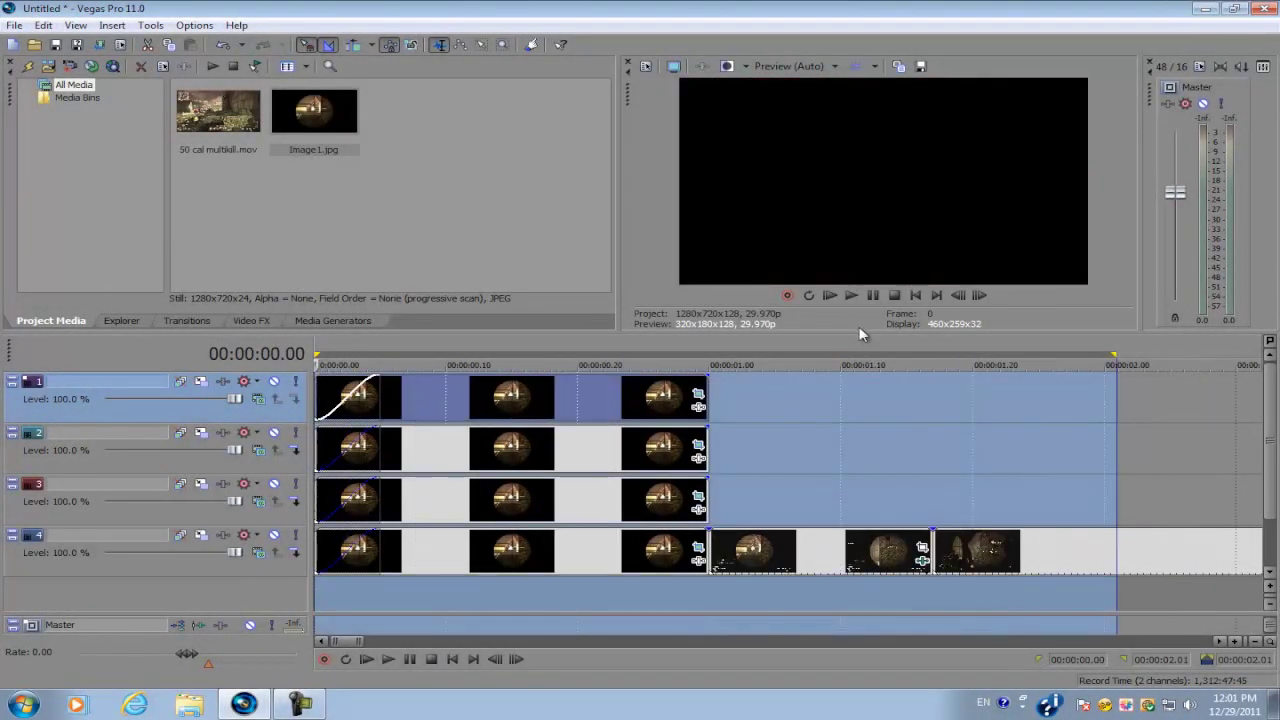
key("space")
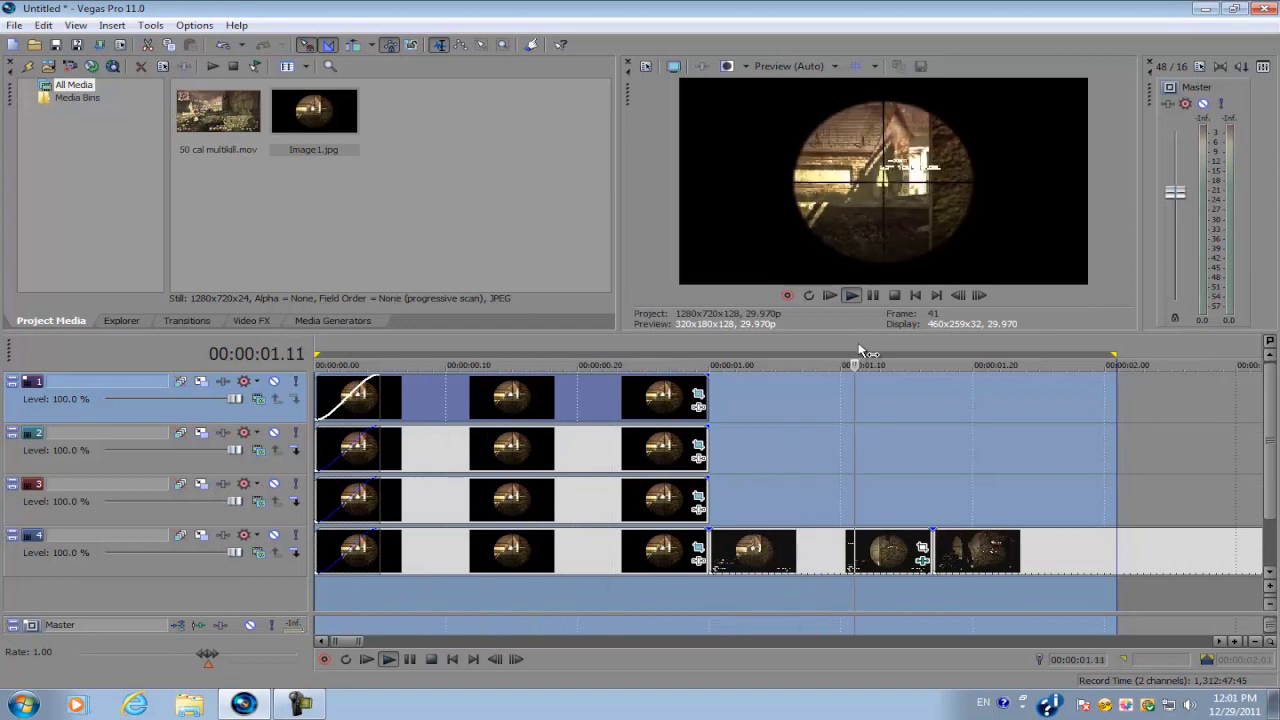
key("space")
key("space")
key("space")
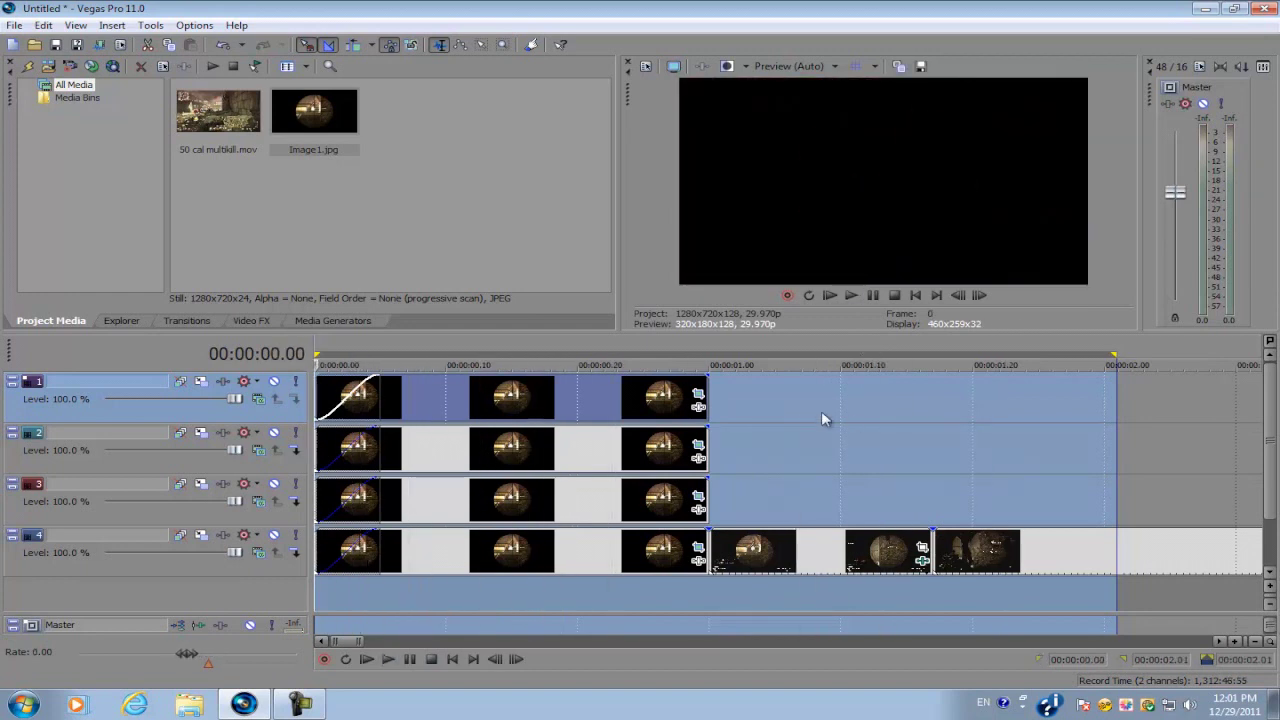
Clear the loop region and park the cursor at 00:00:01.00, showing the complete scope circle
left_click(708, 387)
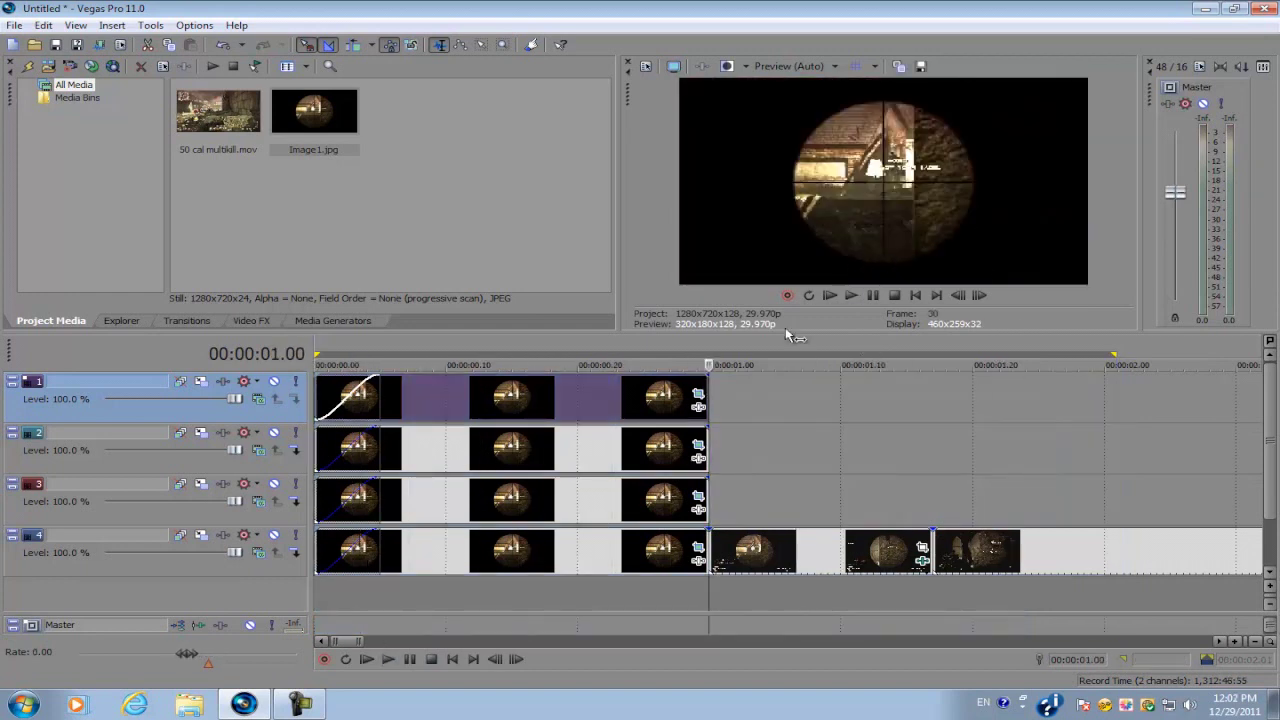